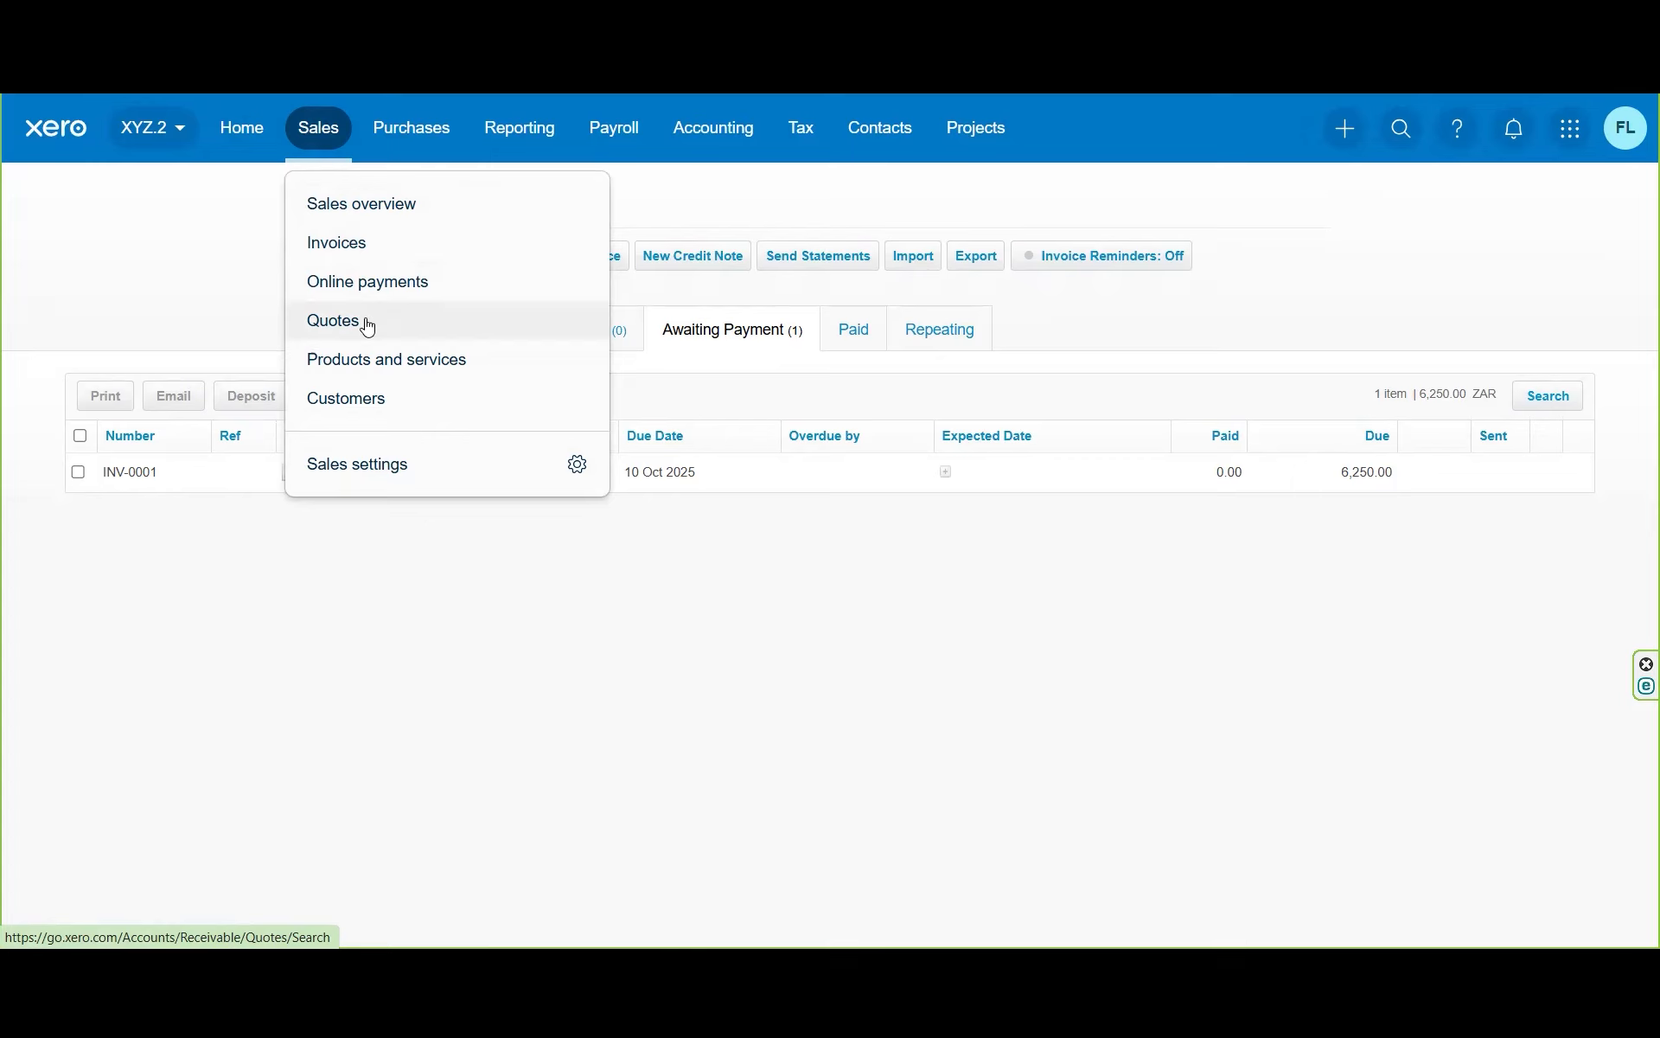
Step: Show all sales invoices, where only INV-0001 for ABC Trading awaits payment
{"action": "left_click", "coordinate": [359, 253]}
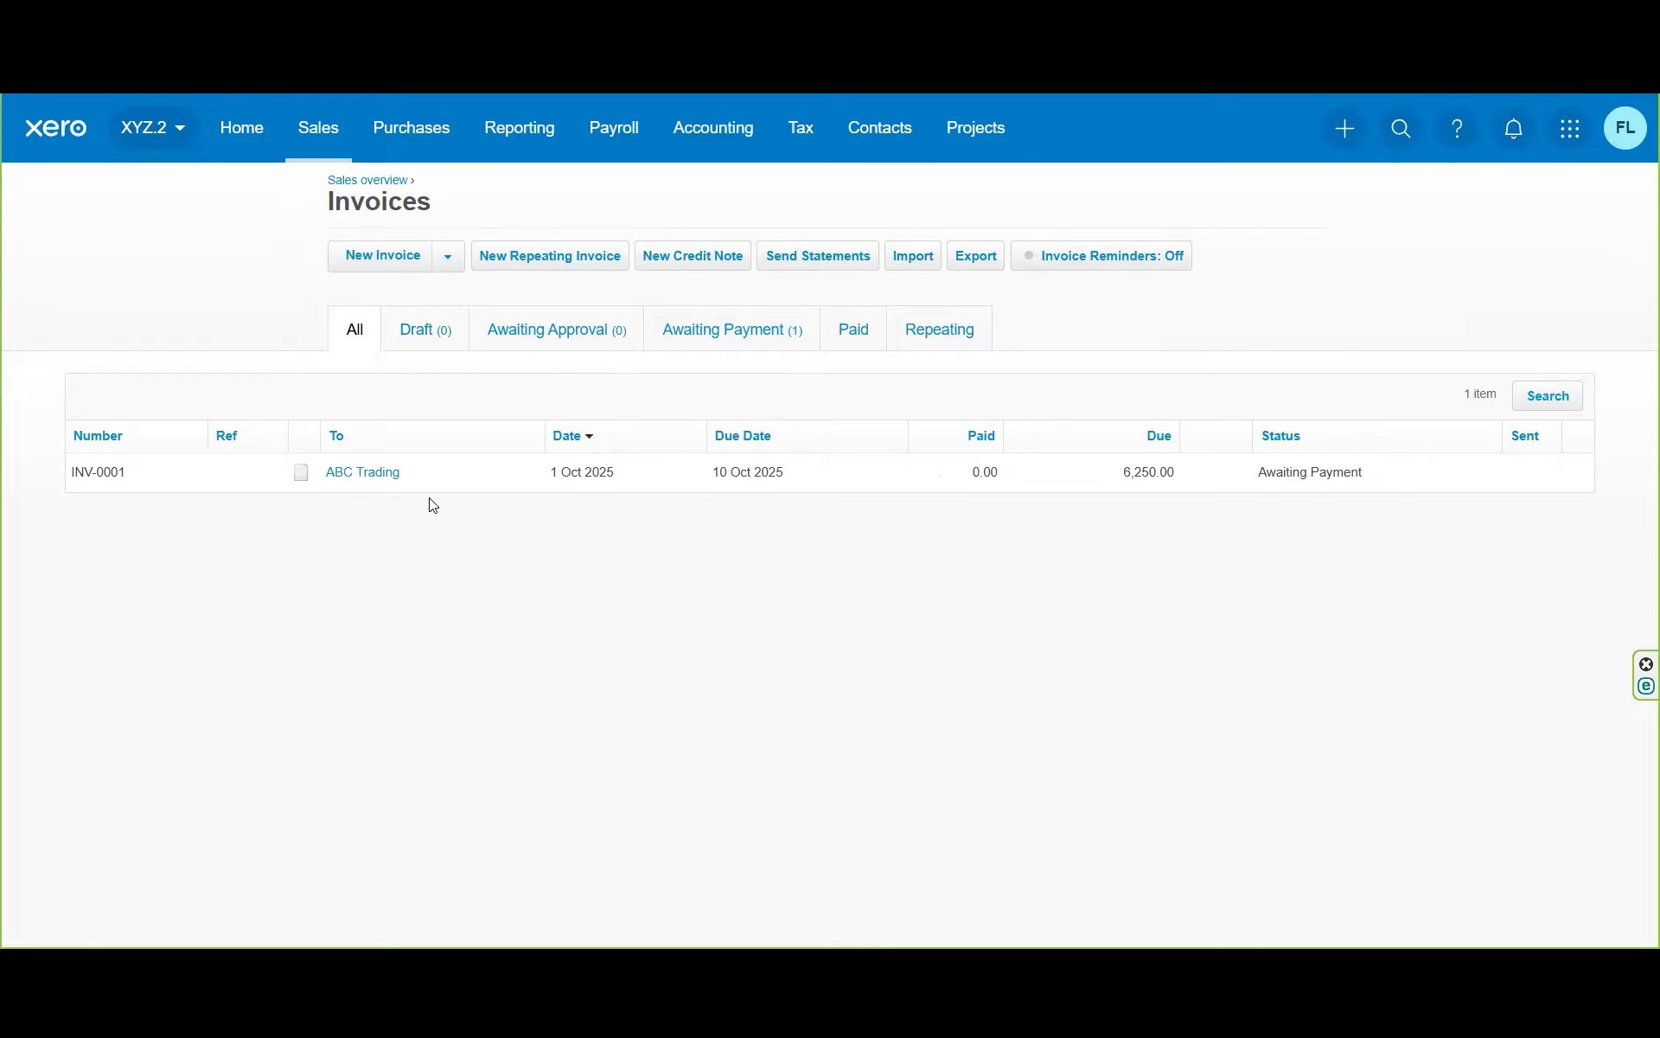
{"action": "left_click", "coordinate": [877, 138]}
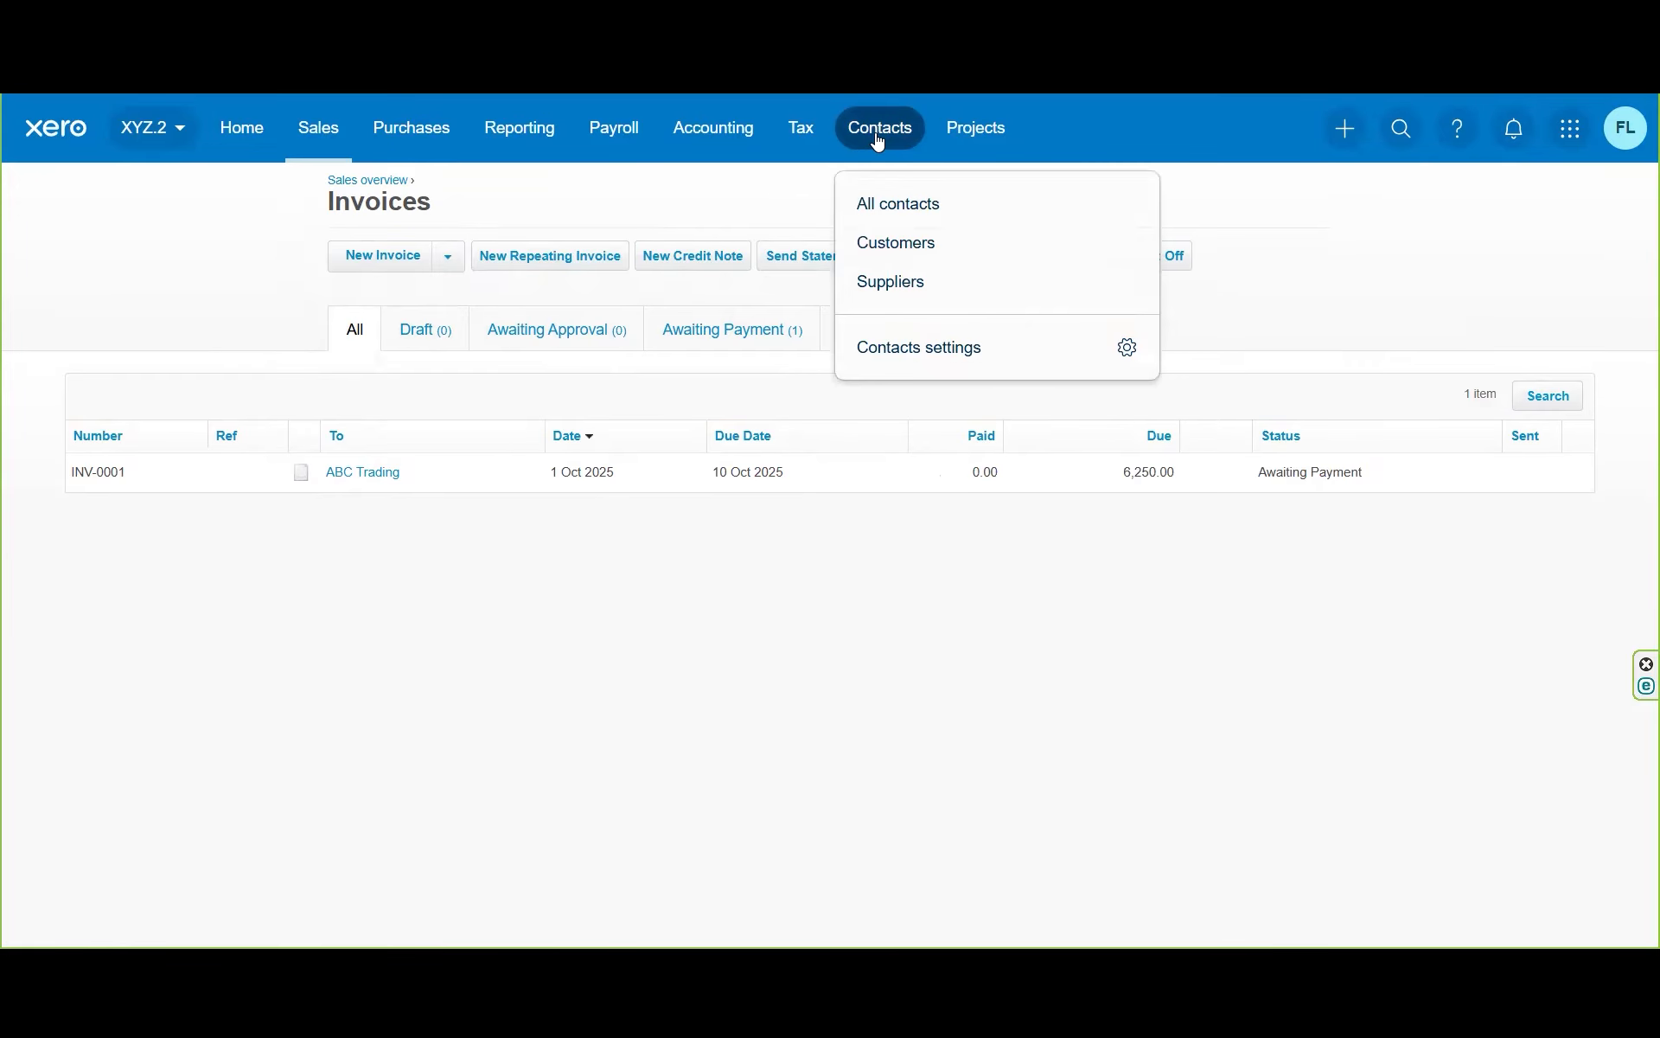
Step: Start a new customer contact named 'BYZ Pty Ltd' and enter its account number
{"action": "left_click", "coordinate": [909, 246]}
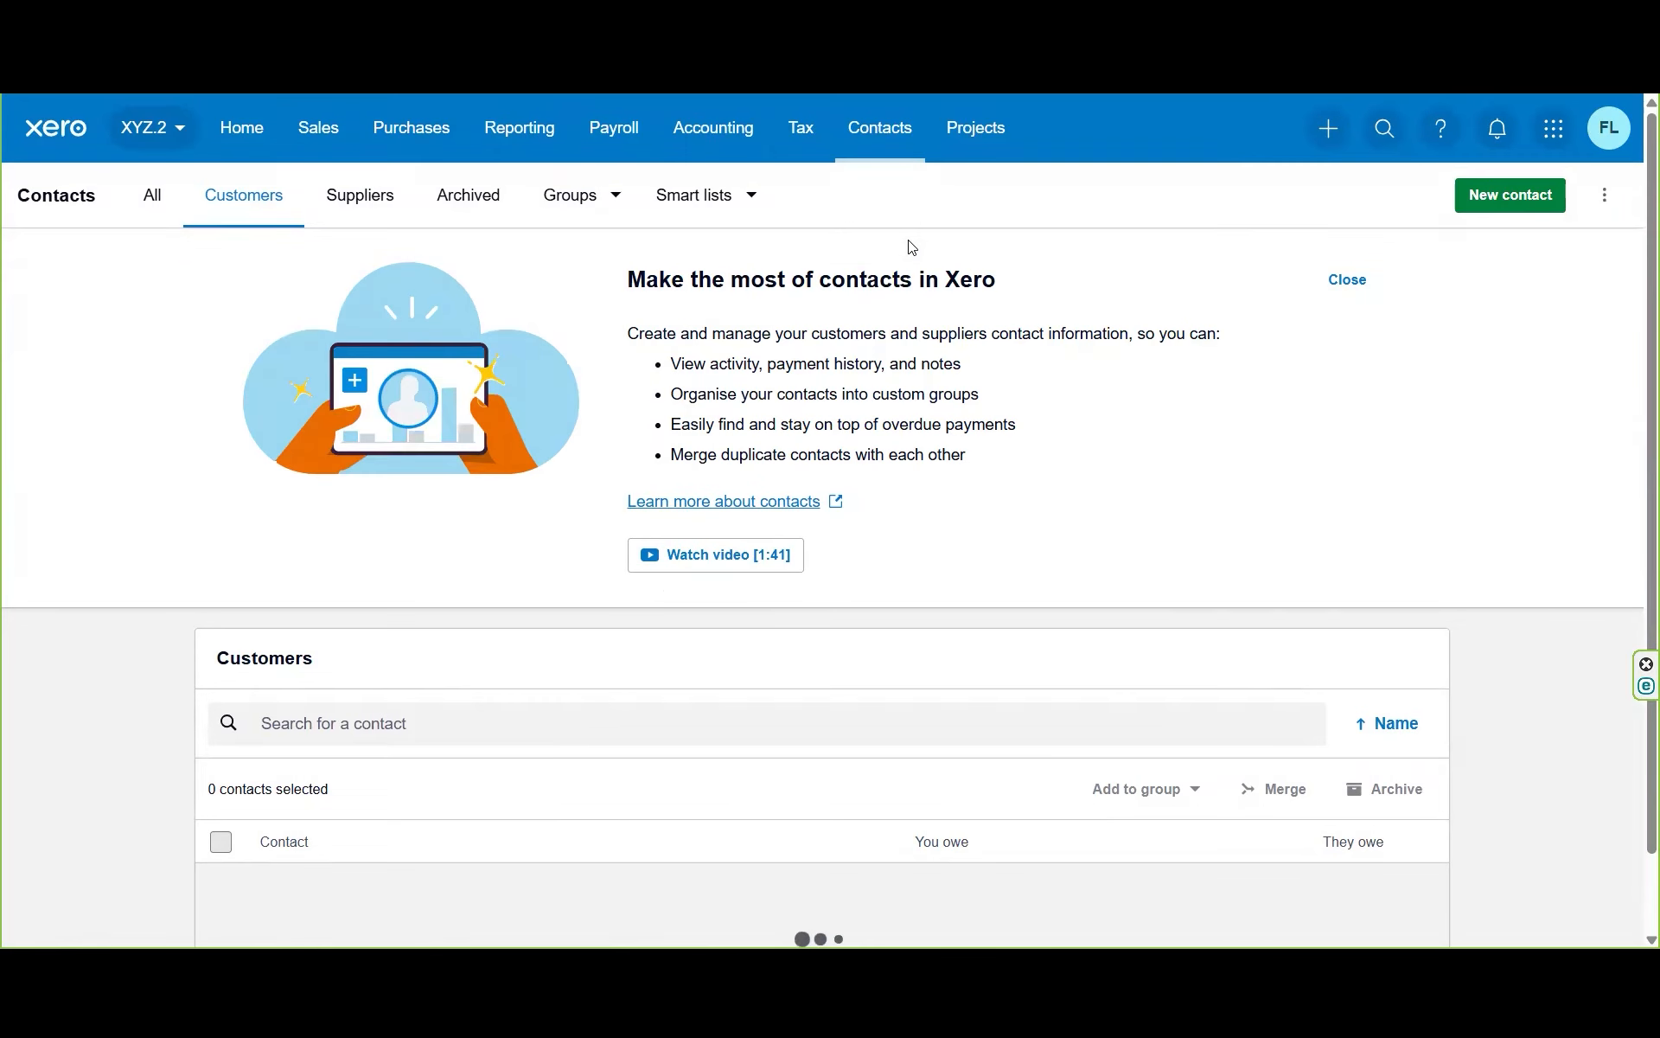
{"action": "left_click", "coordinate": [1484, 192]}
{"action": "left_click", "coordinate": [838, 410]}
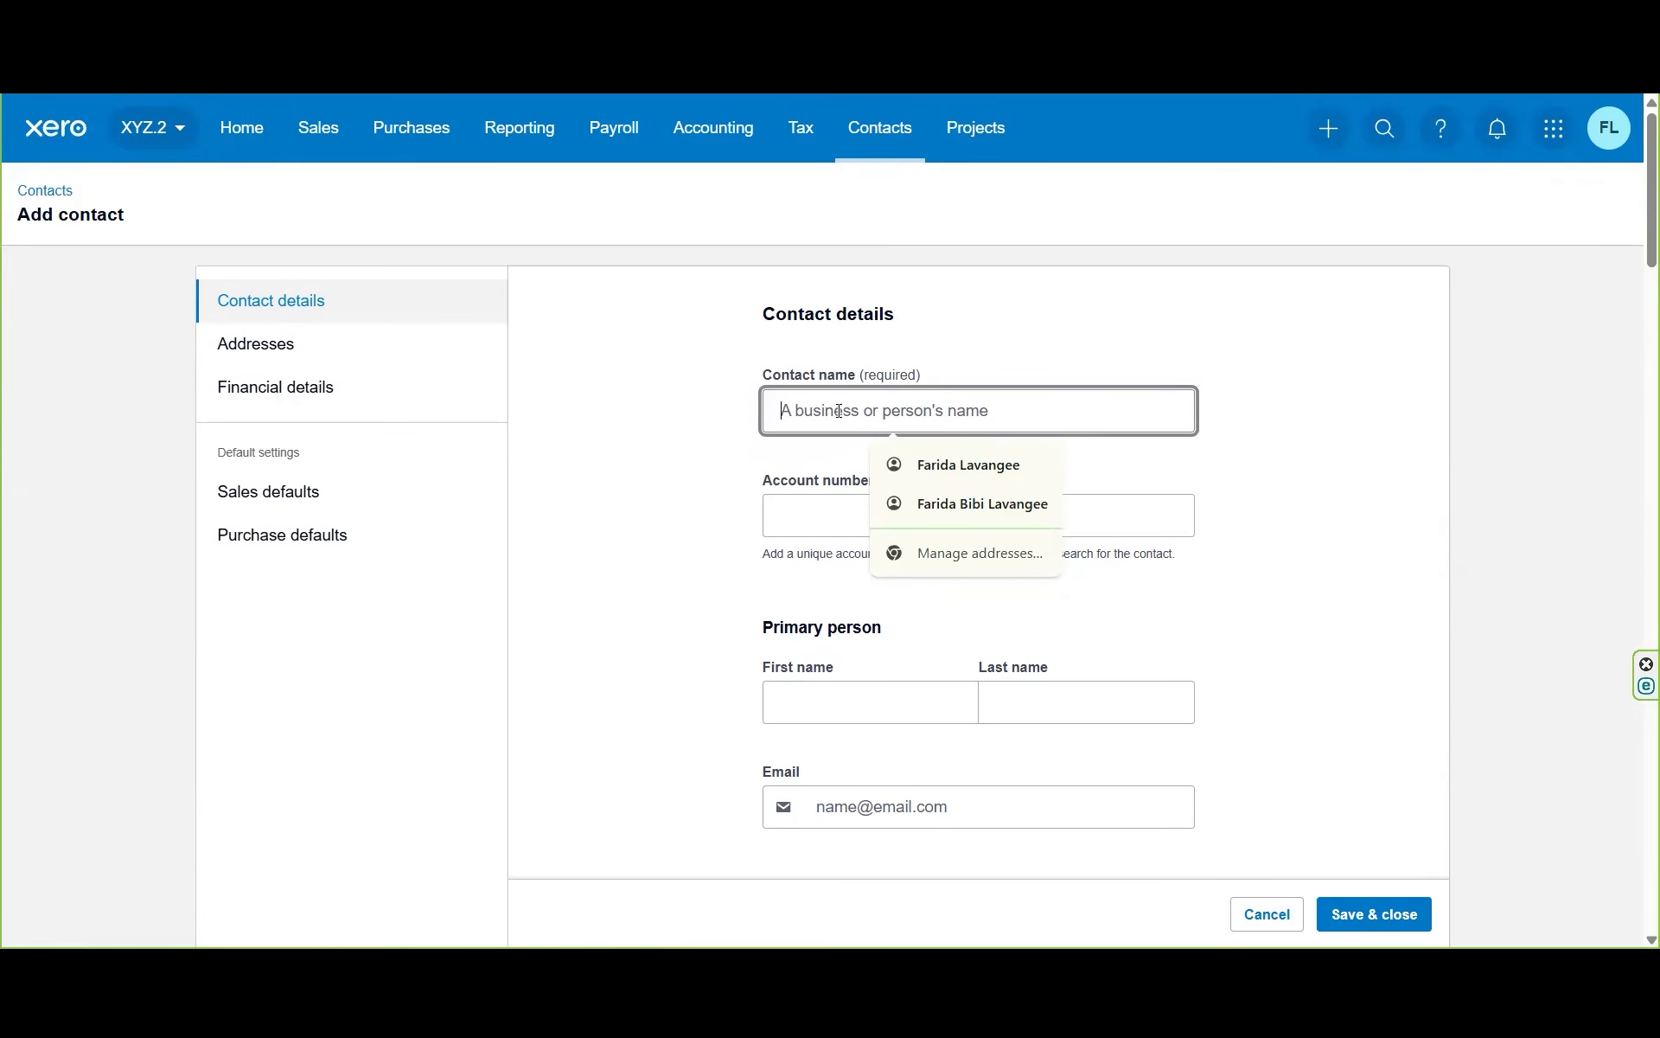
{"action": "type", "text": "BYZ "}
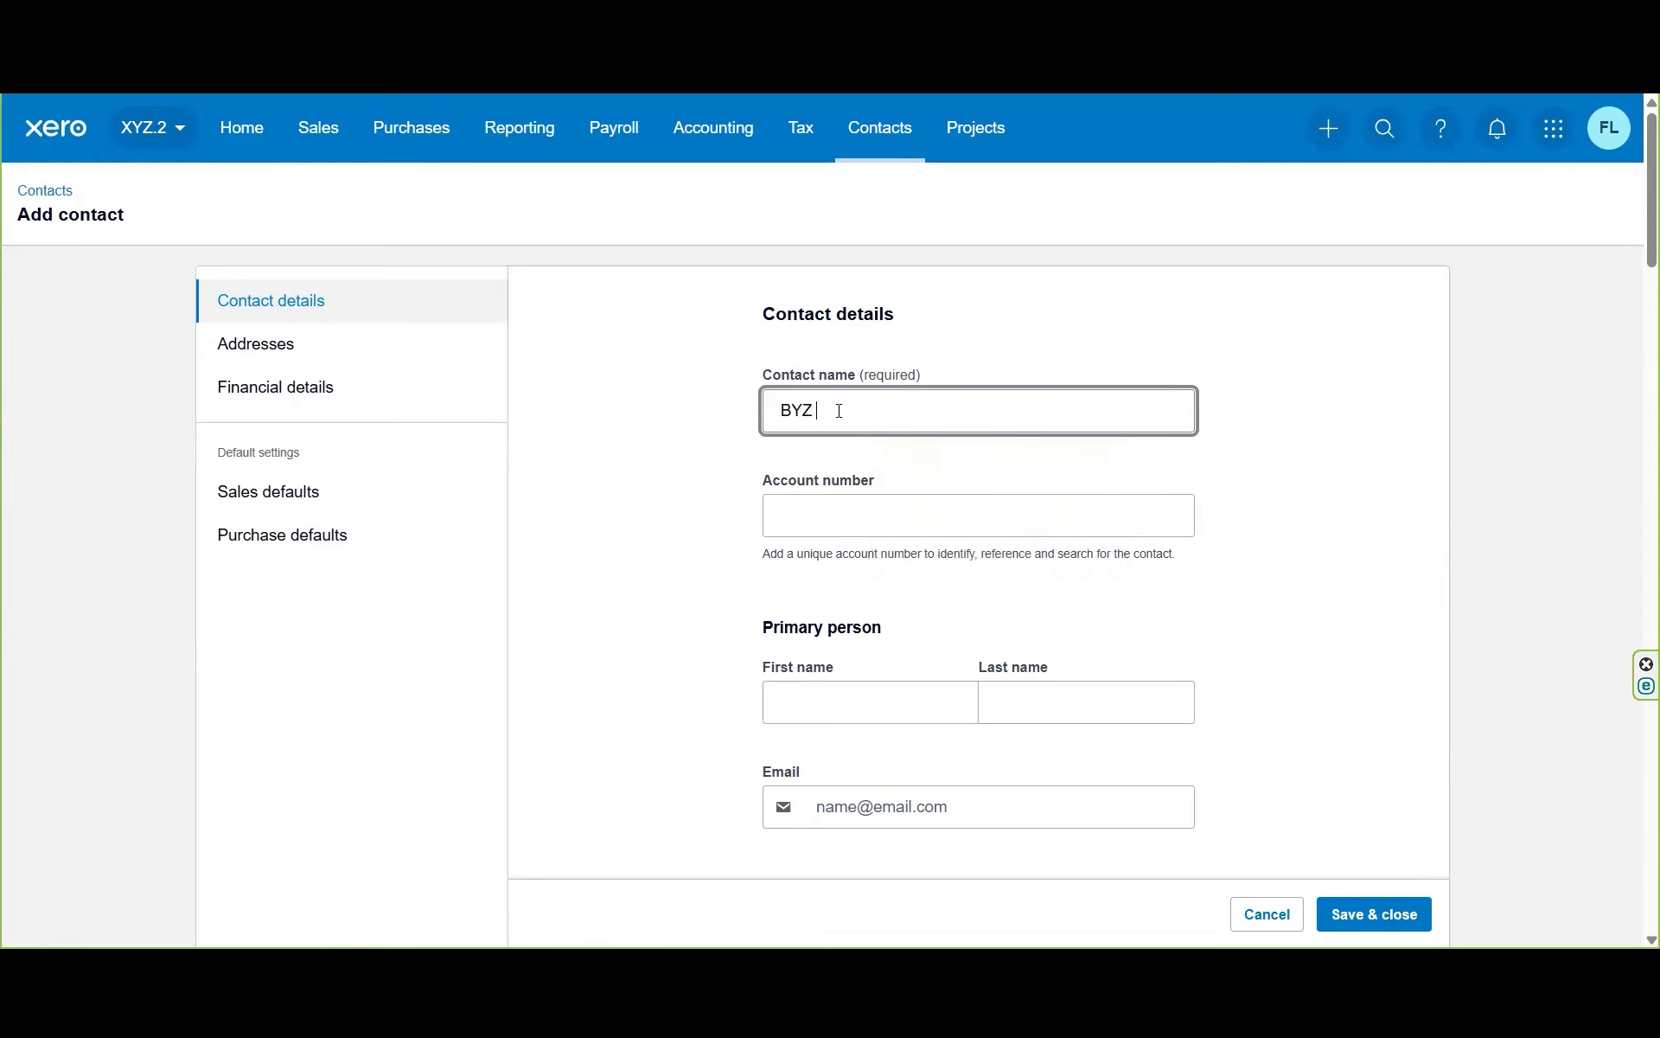
{"action": "type", "text": "Pty Ltd"}
{"action": "key", "text": "Tab"}
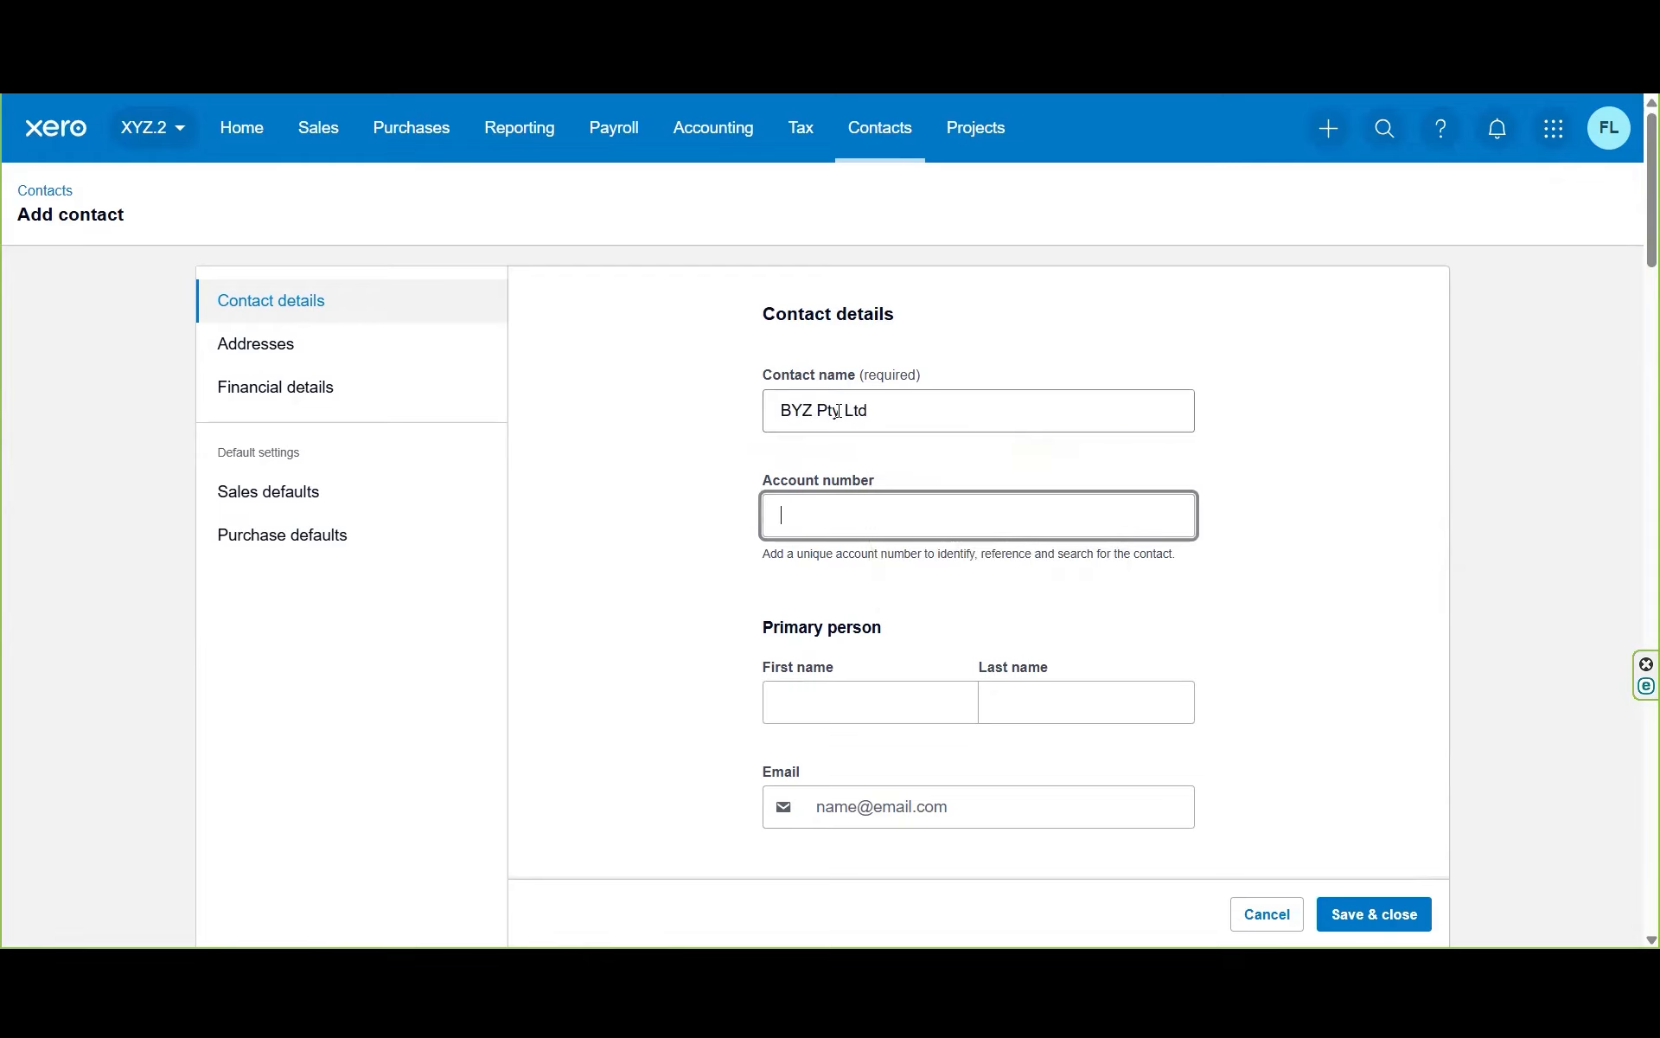
{"action": "type", "text": "B001"}
Step: Enter the primary person's first name, last name and e-mail address, correcting typos
{"action": "key", "text": "Tab"}
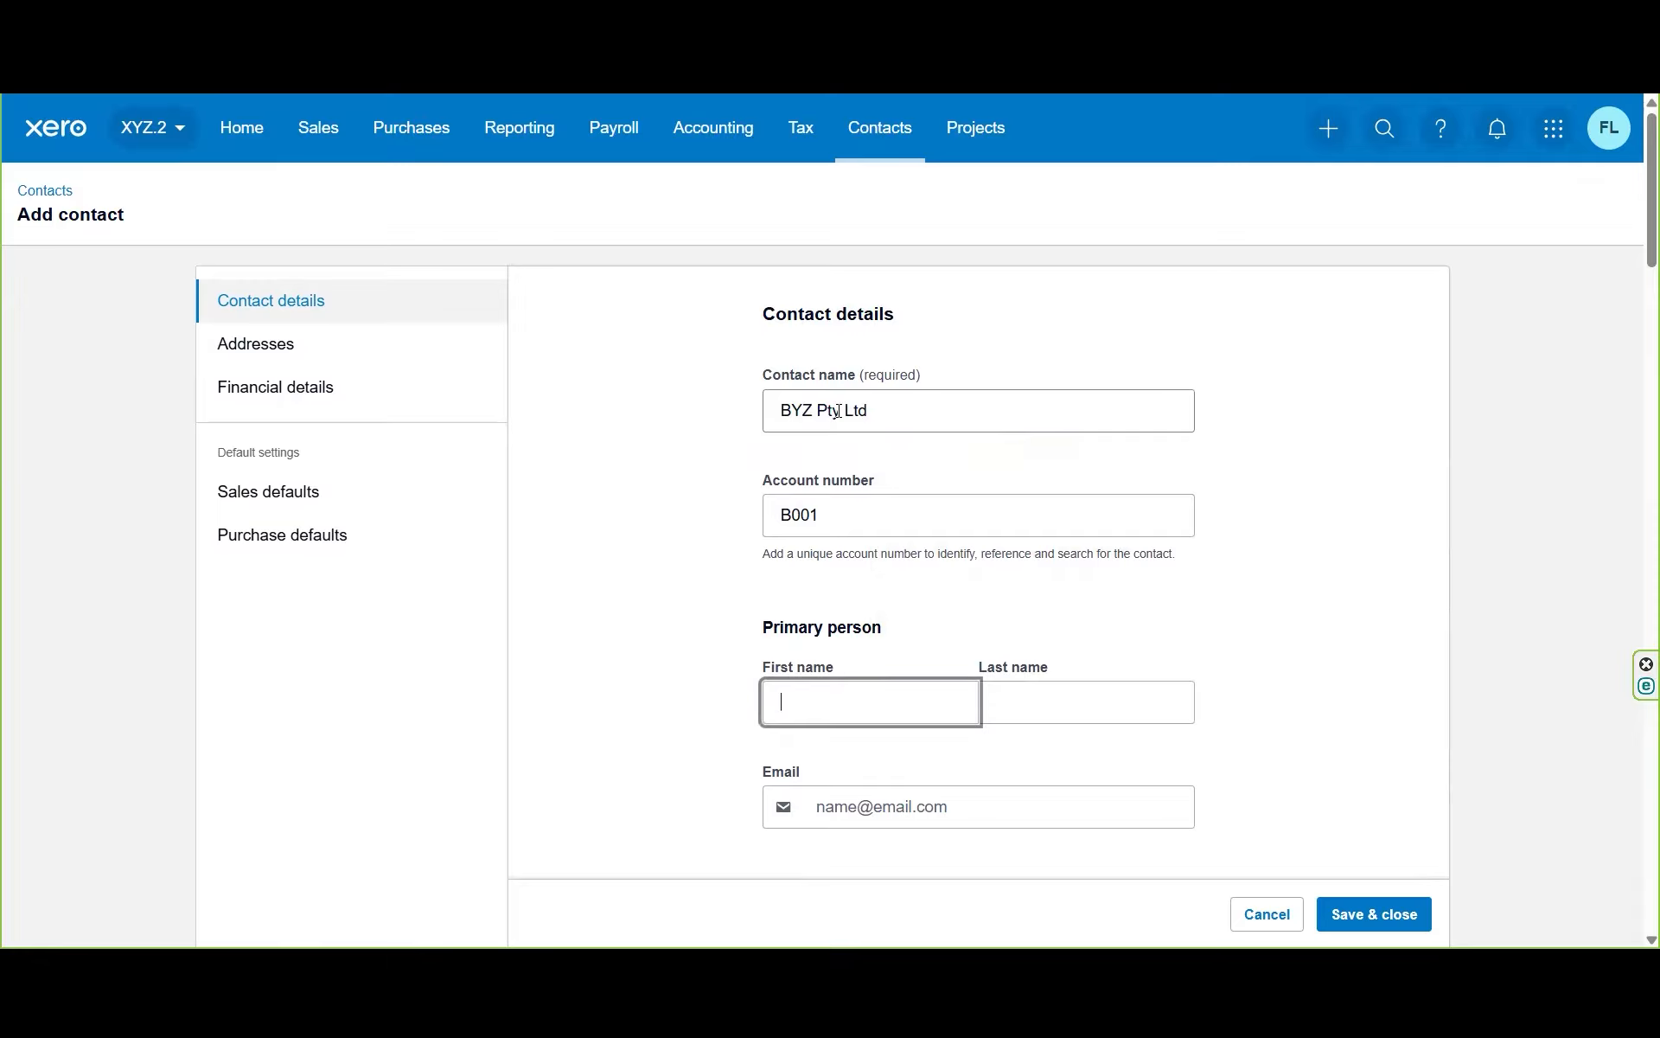
{"action": "key", "text": "Tab"}
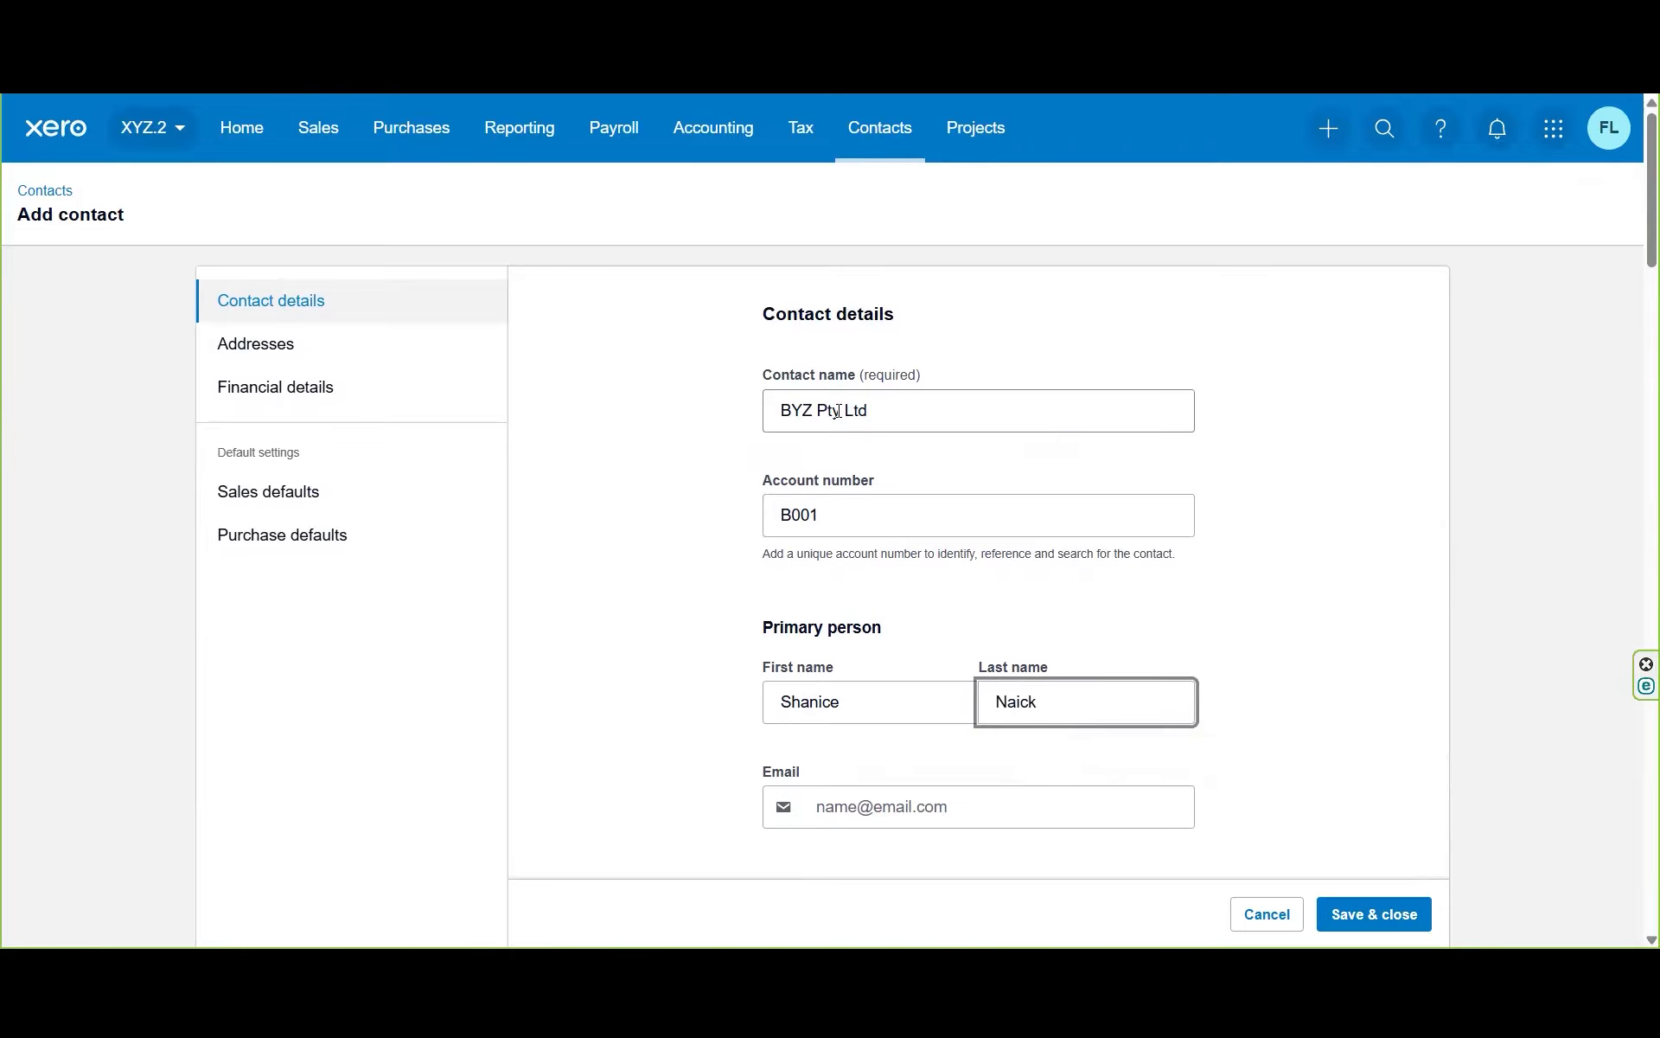
{"action": "key", "text": "Tab"}
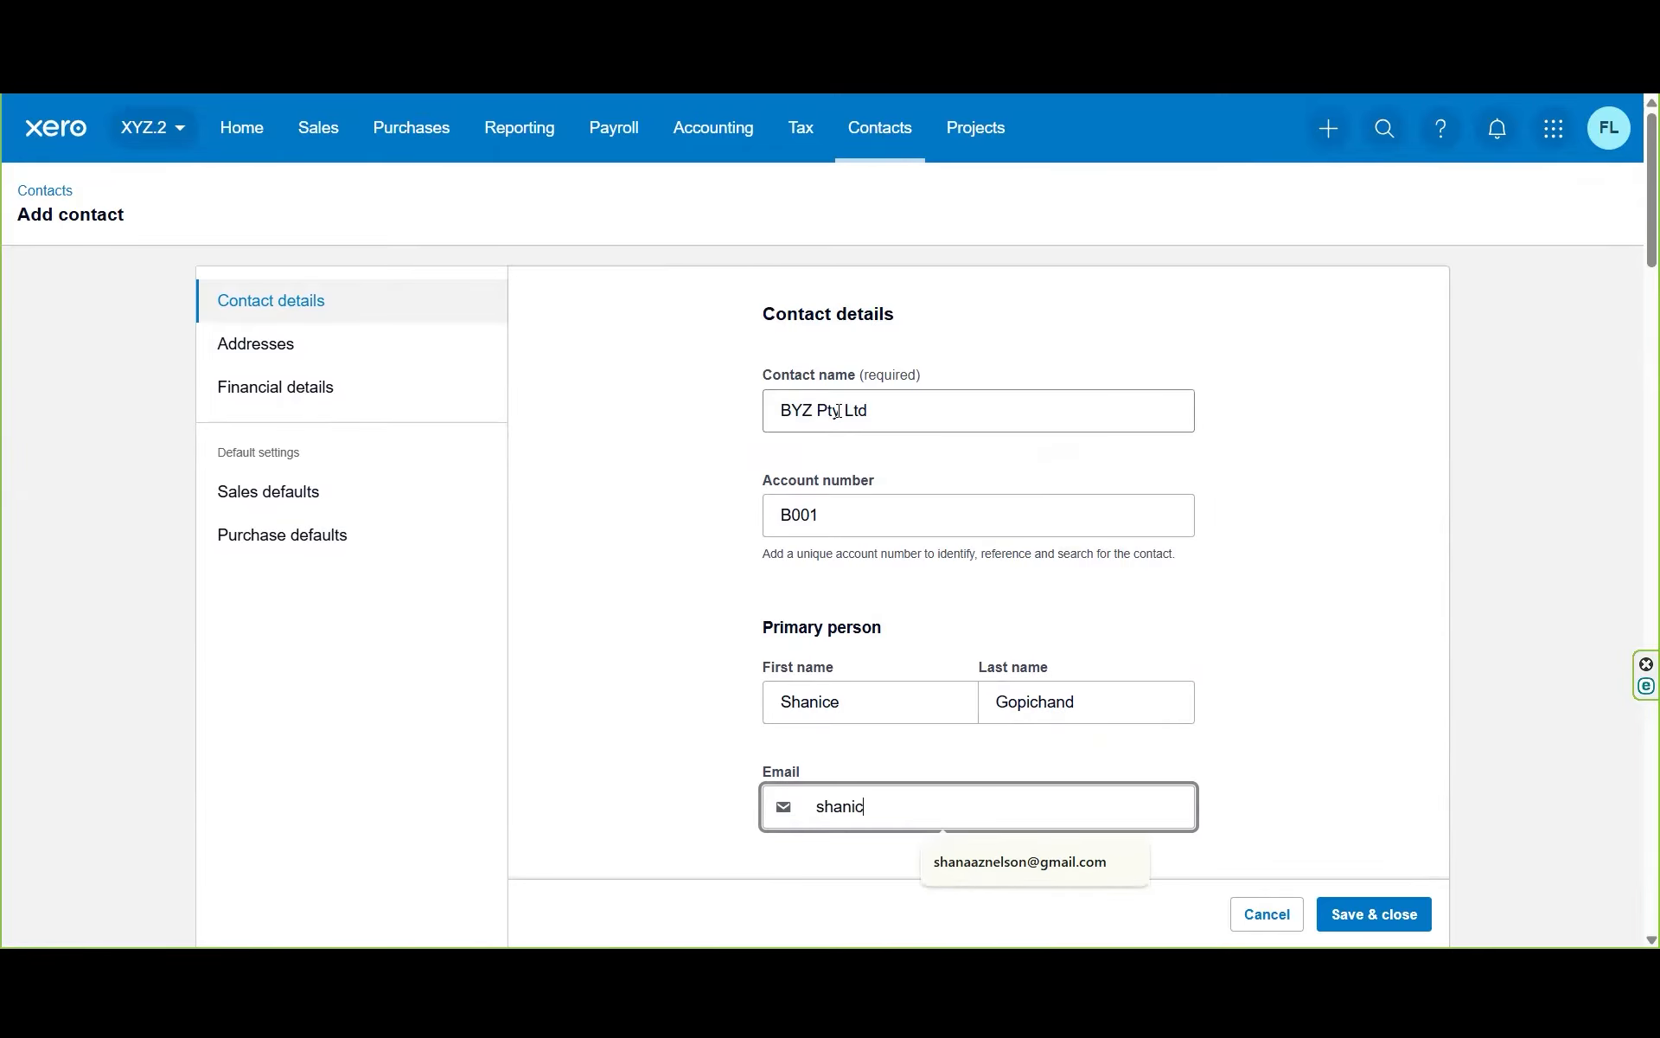
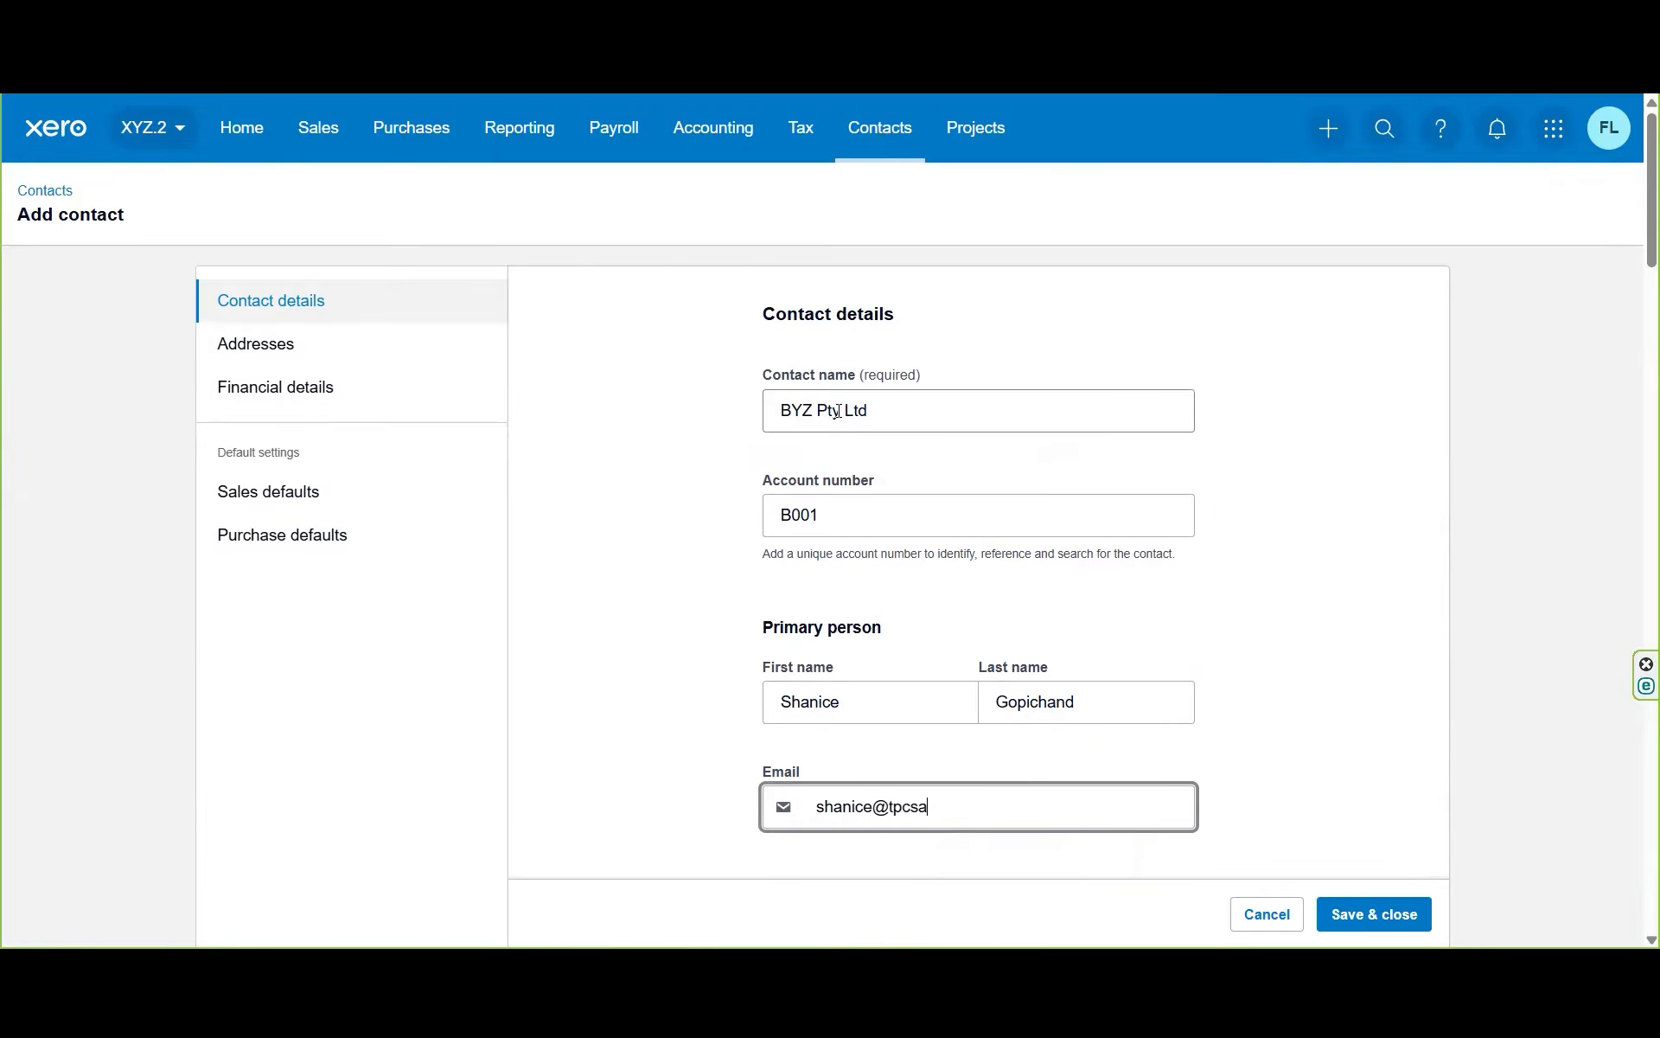
{"action": "type", "text": "za"}
{"action": "key", "text": "BackSpace"}
{"action": "key", "text": "BackSpace"}
{"action": "key", "text": "BackSpace"}
Step: Finish the e-mail, then search and add the billing address, also used for delivery
{"action": "type", "text": ".za"}
{"action": "left_click", "coordinate": [1435, 697]}
{"action": "scroll", "coordinate": [1635, 260], "scroll_direction": "down", "scroll_amount": 2}
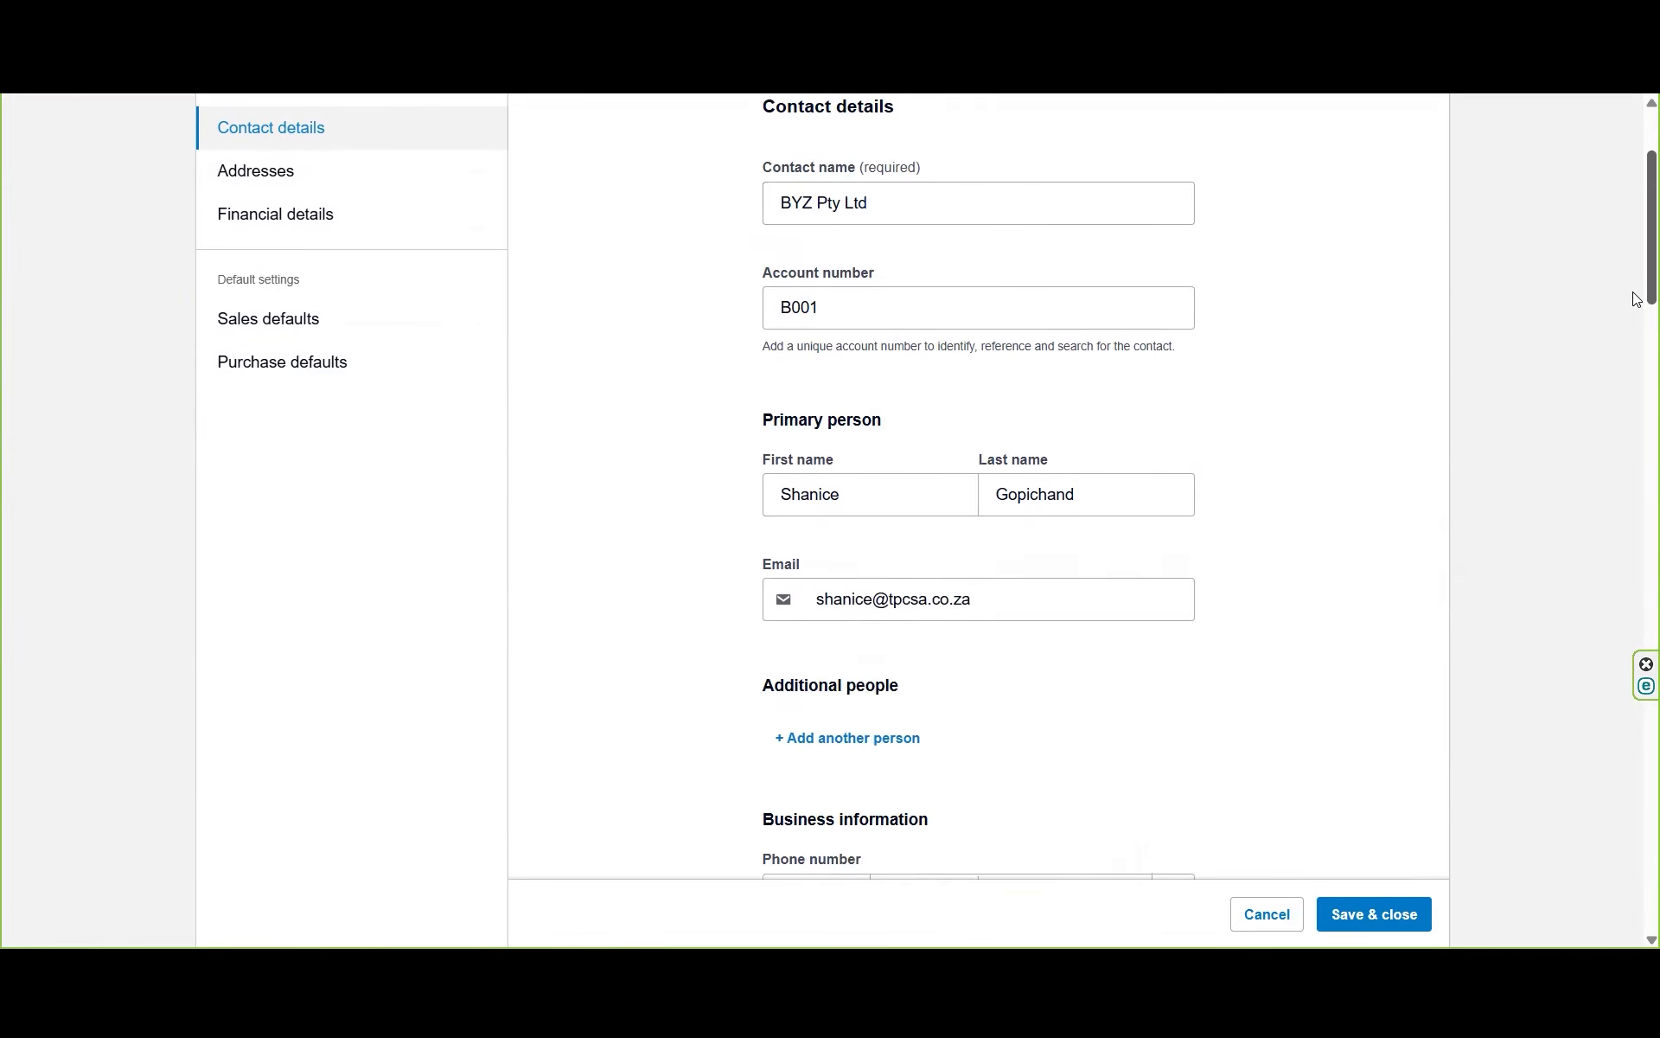
{"action": "scroll", "coordinate": [1635, 290], "scroll_direction": "down", "scroll_amount": 8}
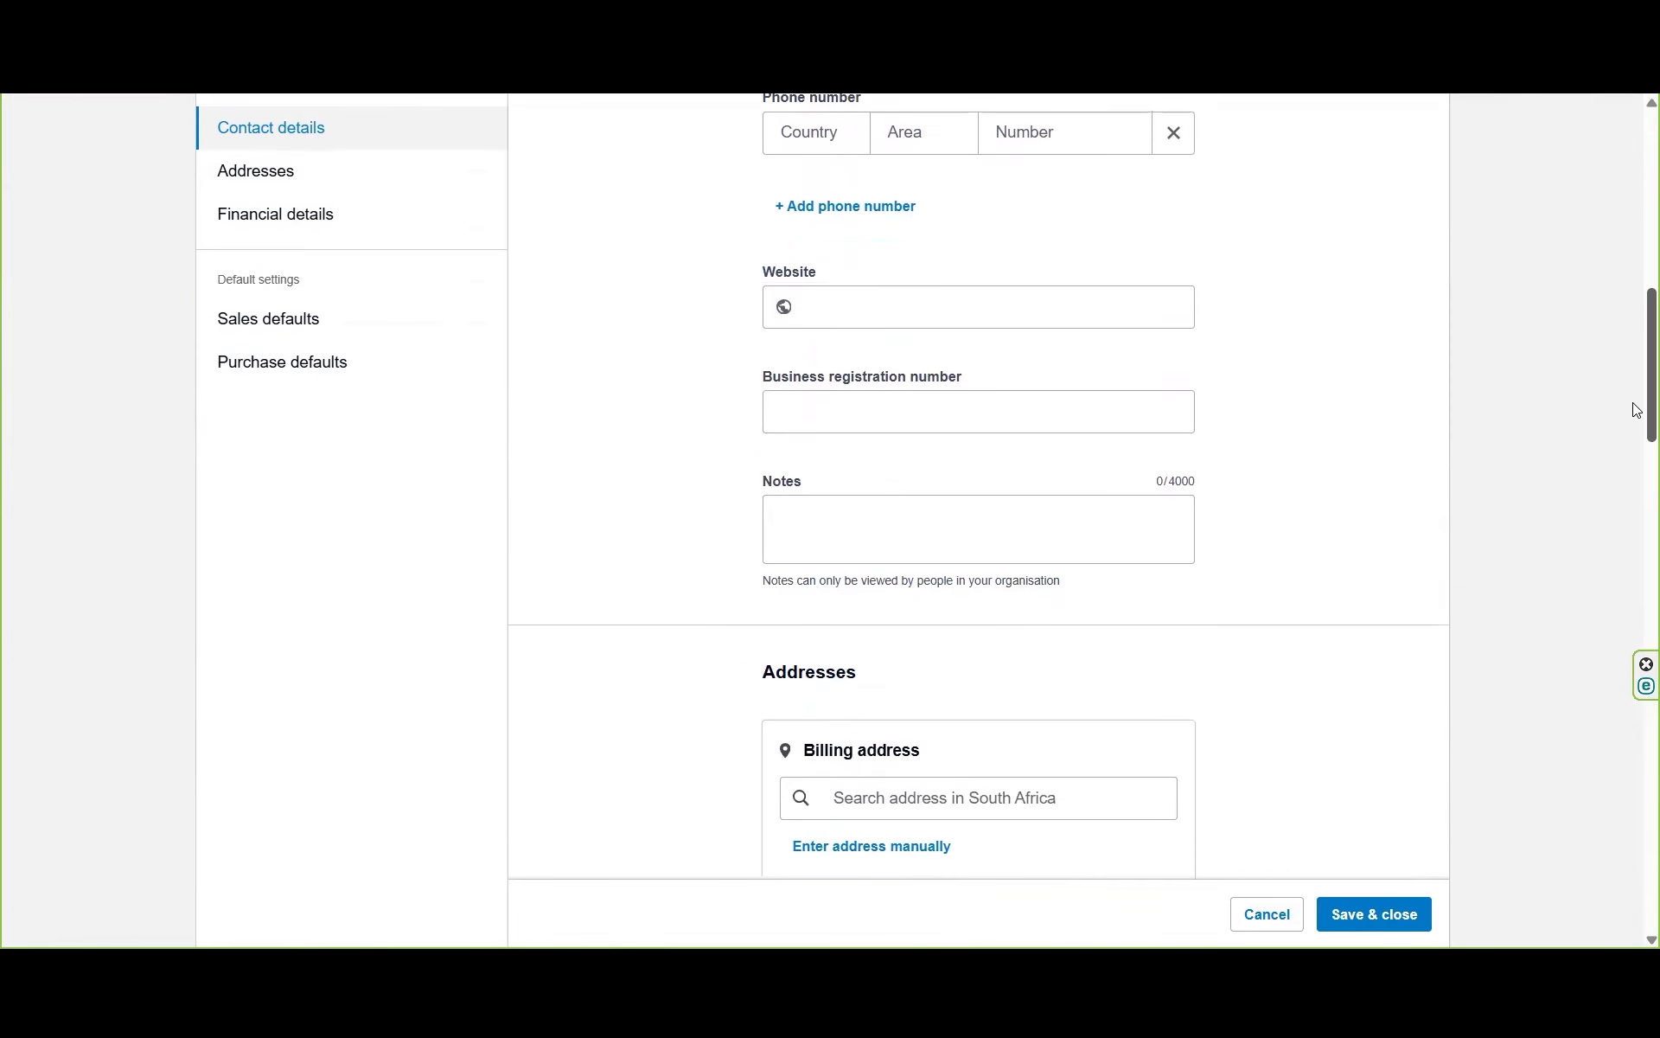
{"action": "scroll", "coordinate": [1636, 415], "scroll_direction": "down", "scroll_amount": 1}
{"action": "left_click", "coordinate": [1000, 682]}
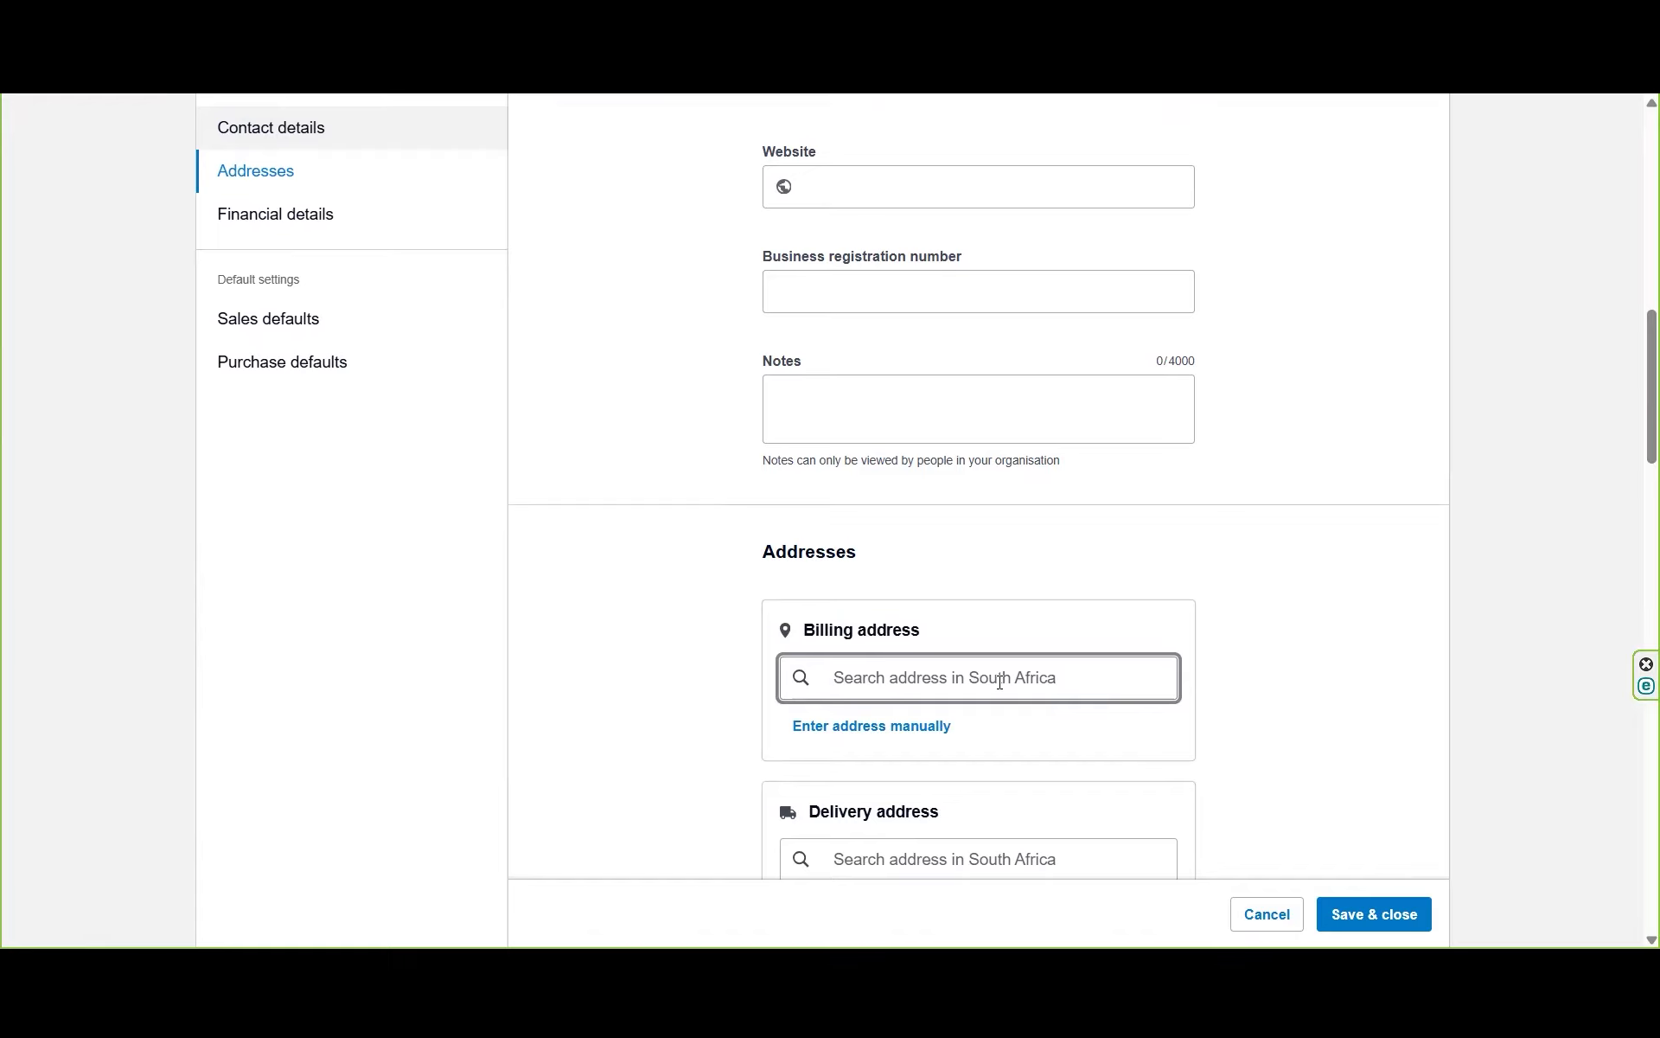
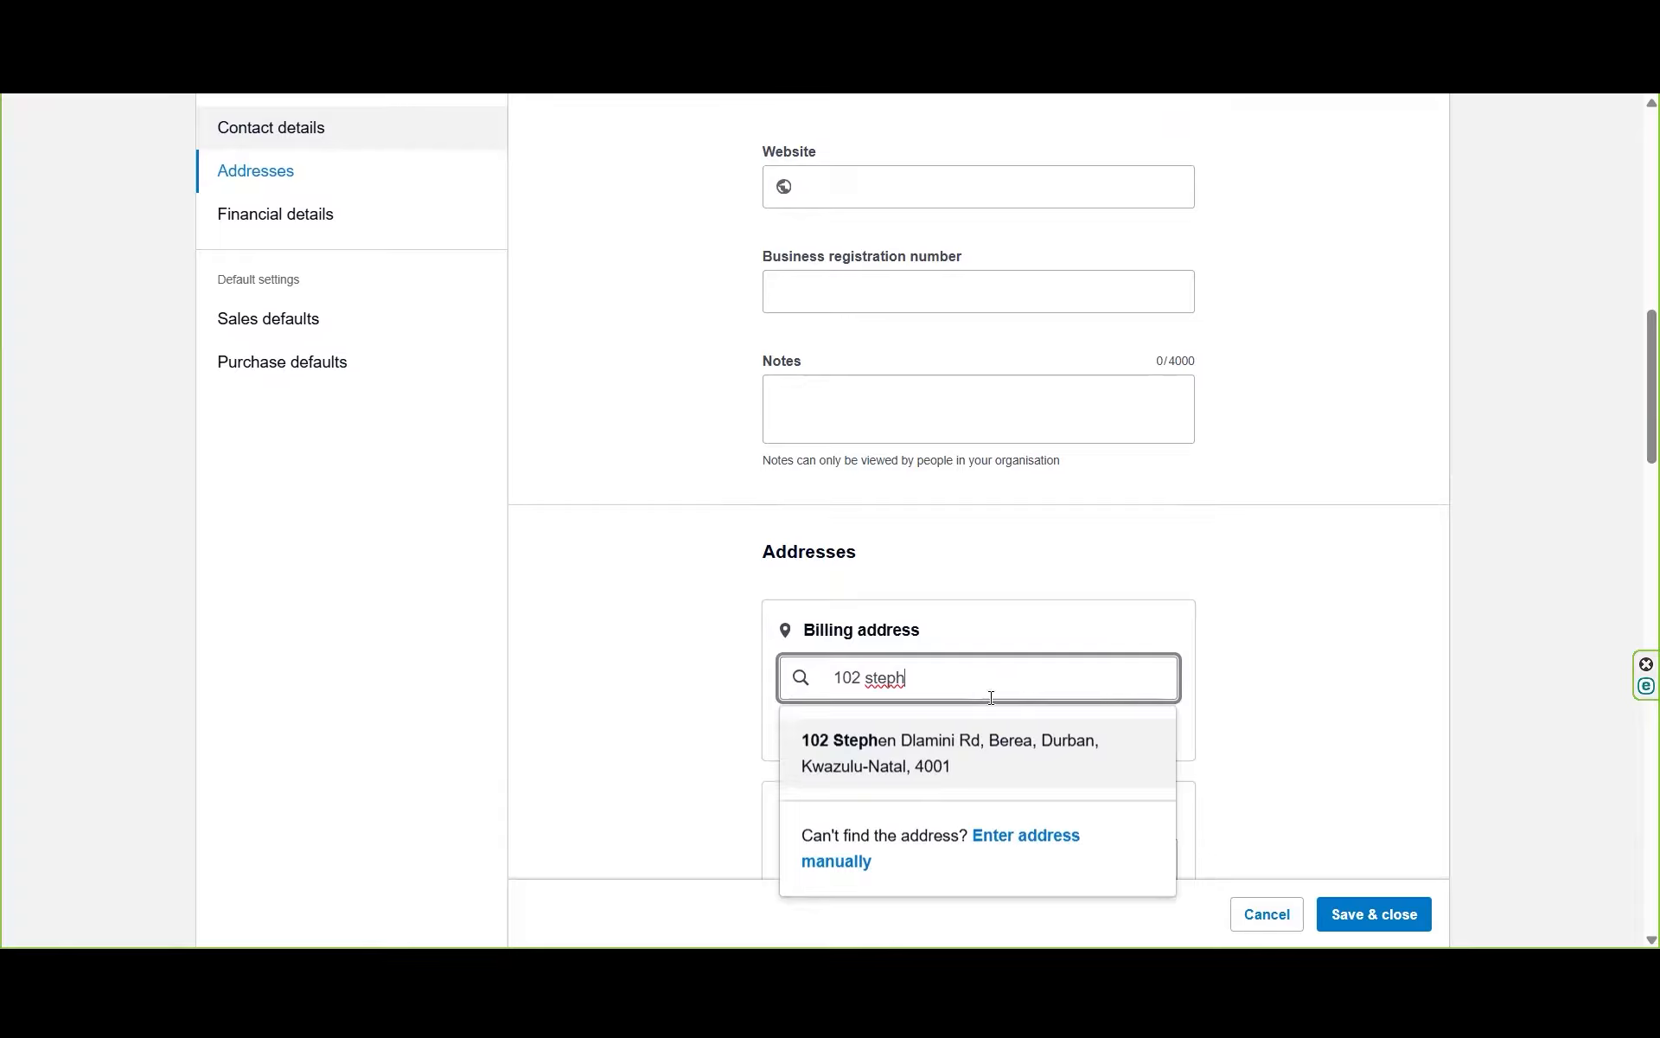
{"action": "left_click", "coordinate": [951, 751]}
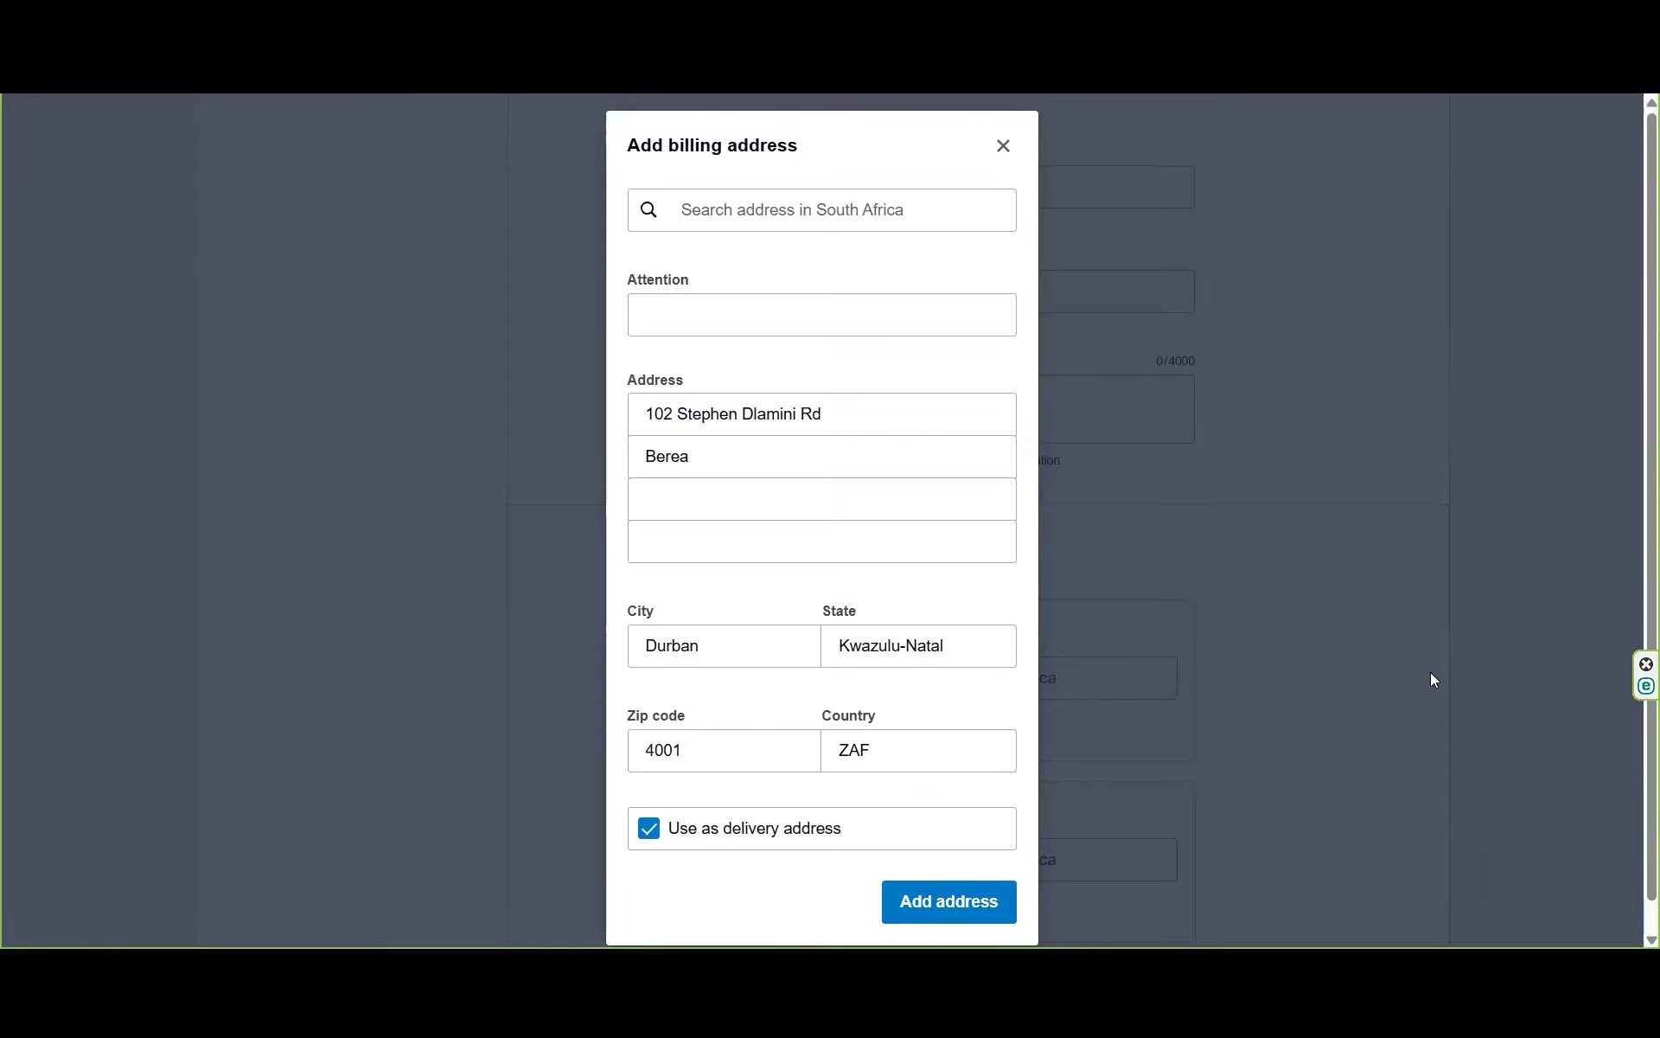
{"action": "left_click", "coordinate": [957, 918]}
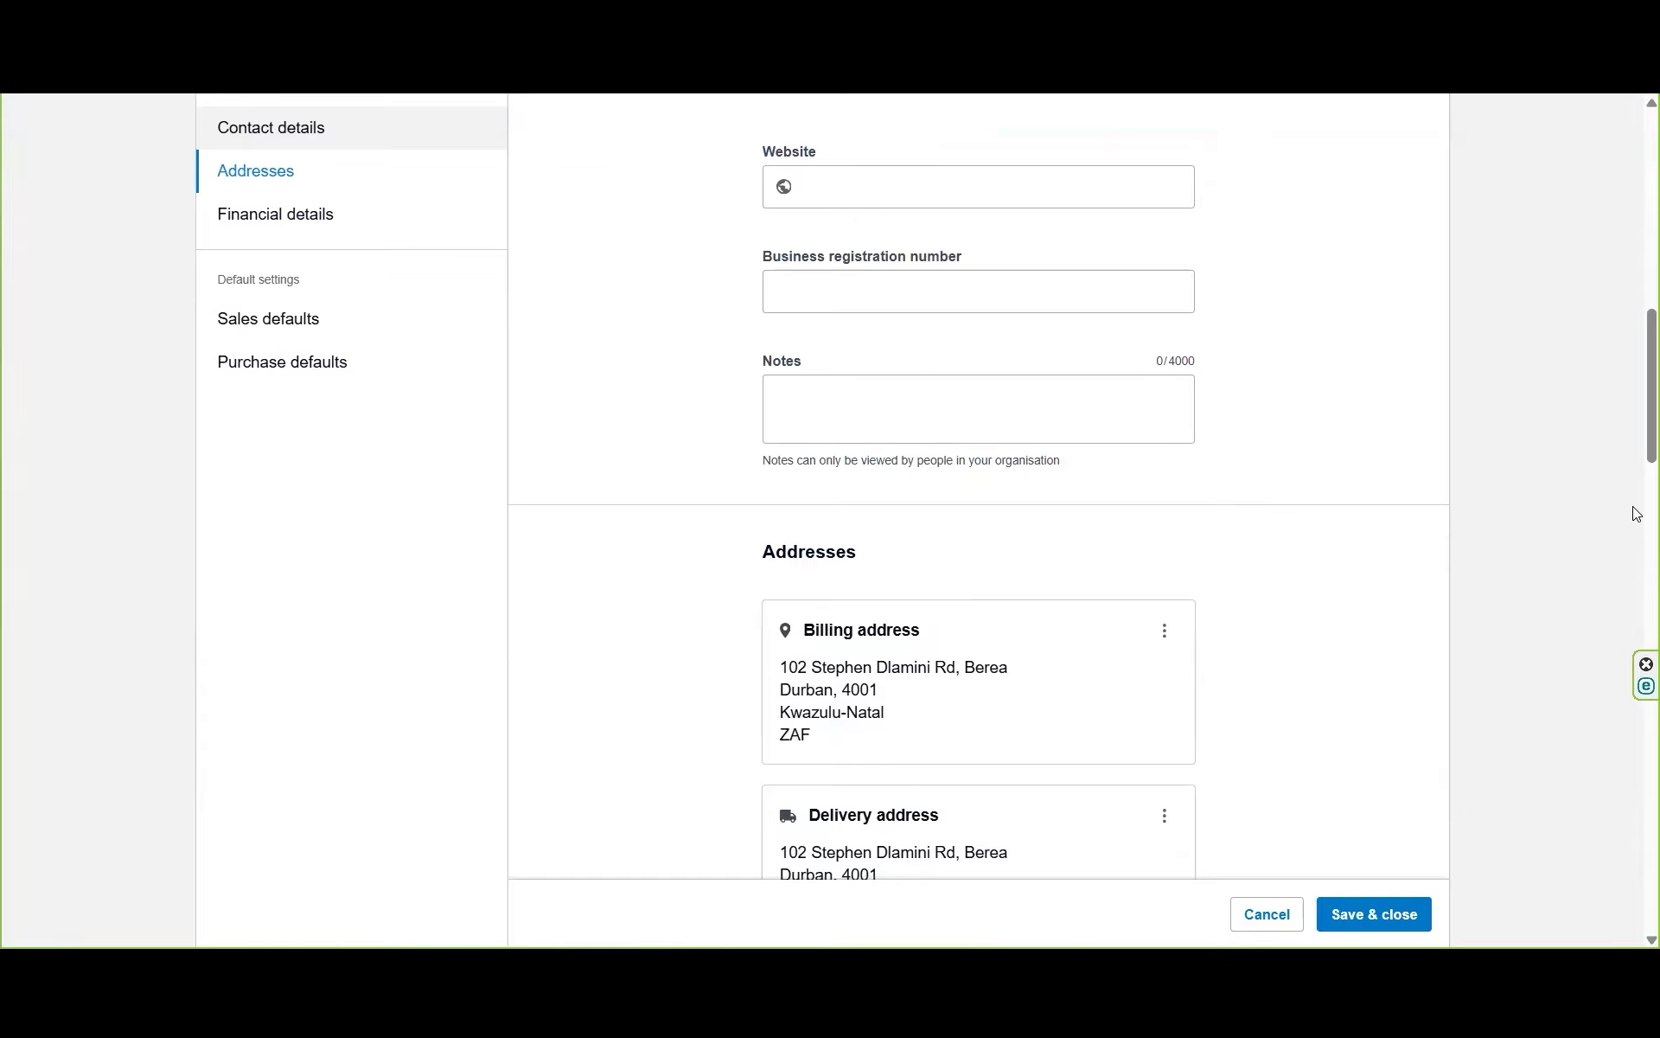
{"action": "left_click_drag", "start_coordinate": [1635, 346], "coordinate": [1641, 817]}
Step: Save and close the BYZ Pty Ltd contact, then view its New options
{"action": "left_click", "coordinate": [1376, 888]}
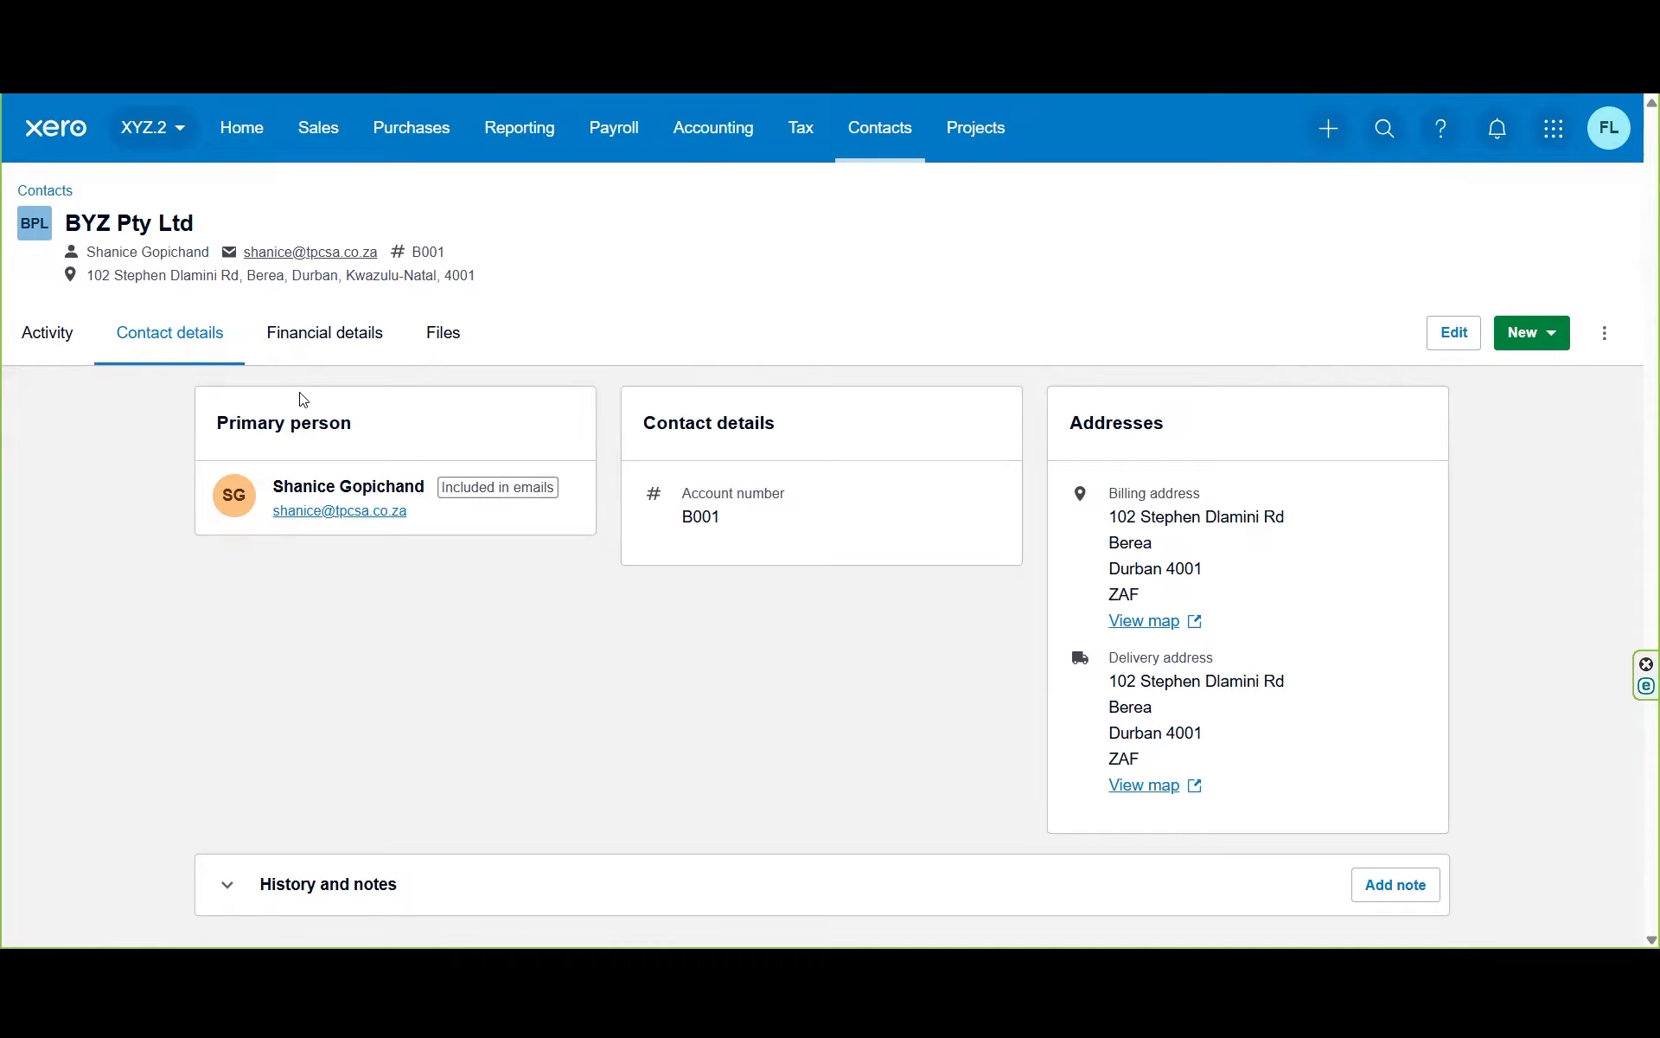
{"action": "left_click", "coordinate": [1553, 343]}
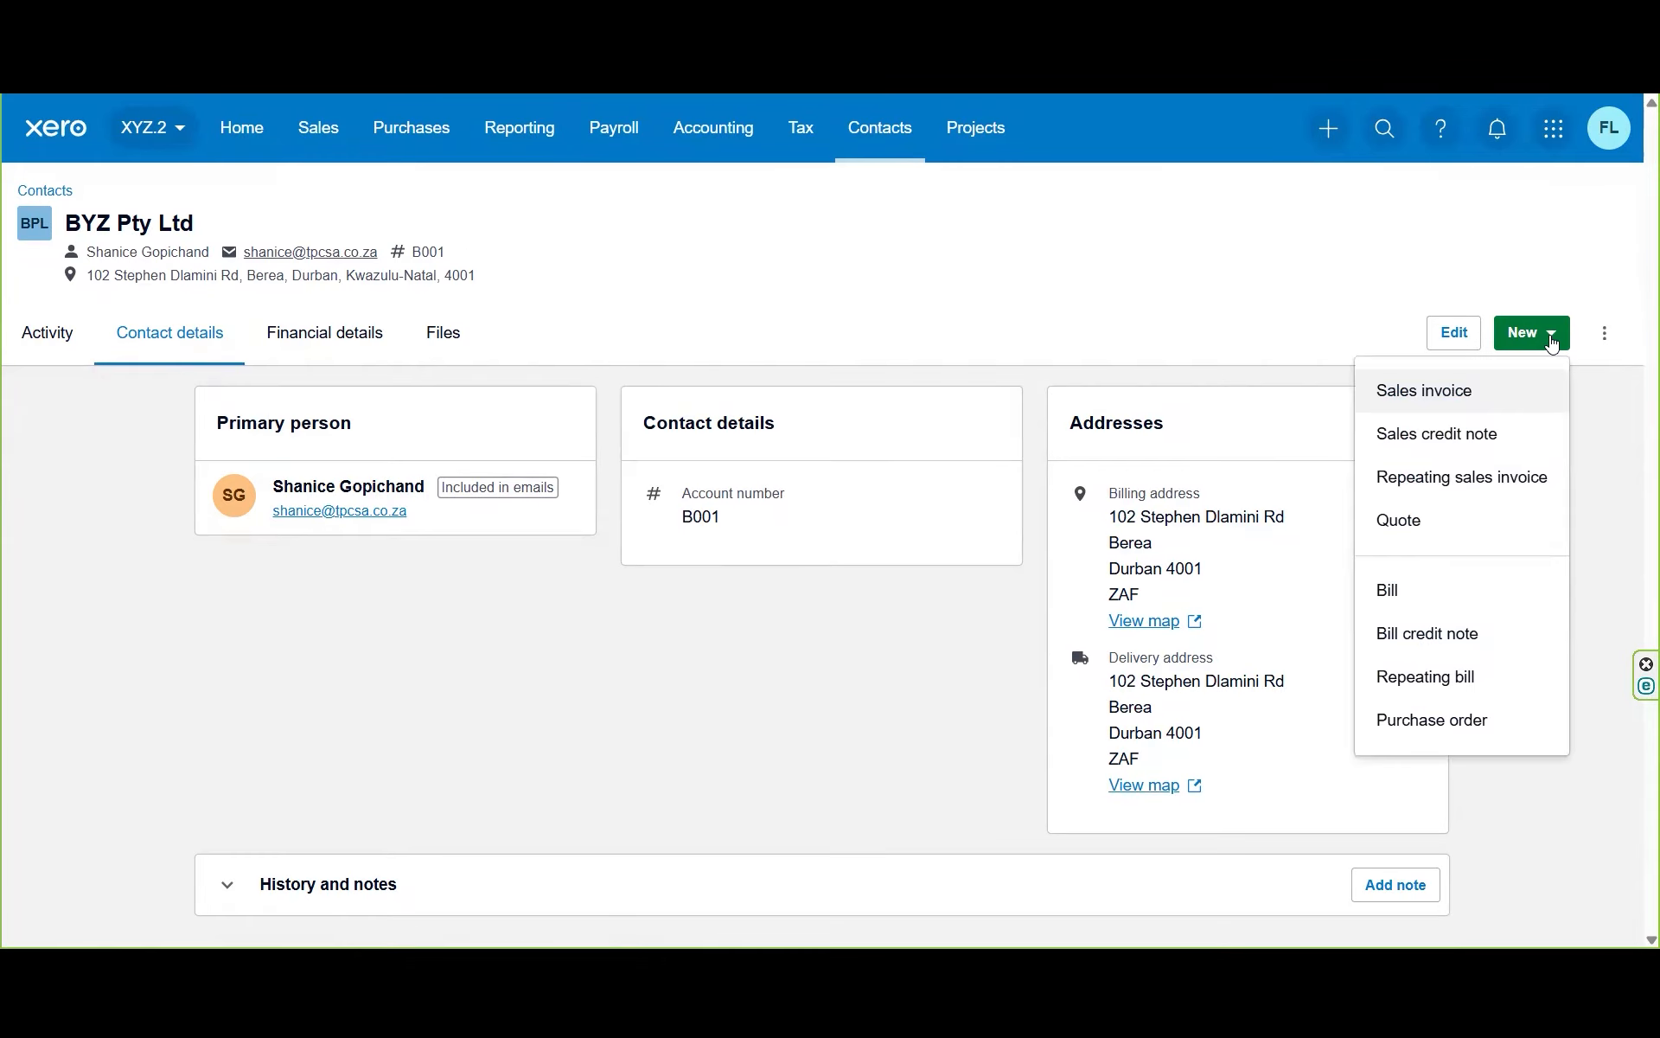
Step: Start a new sales invoice for BYZ Pty Ltd and review the contact's details
{"action": "left_click", "coordinate": [1459, 393]}
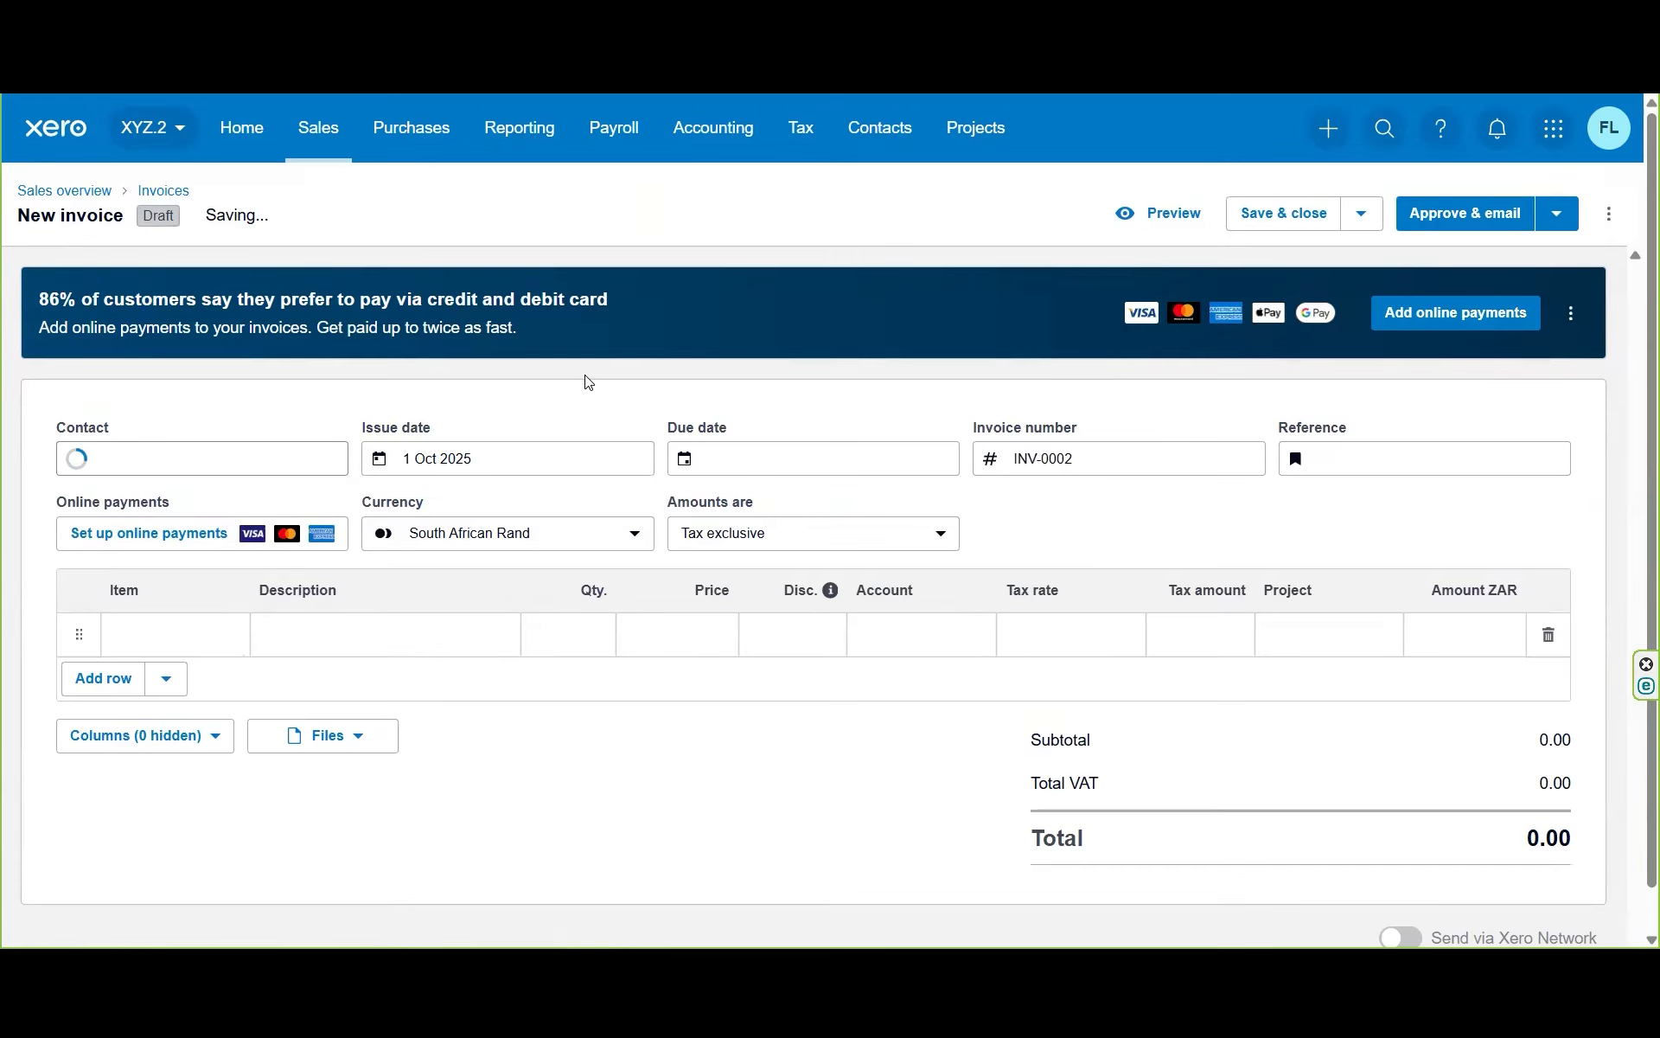
{"action": "left_click", "coordinate": [206, 462]}
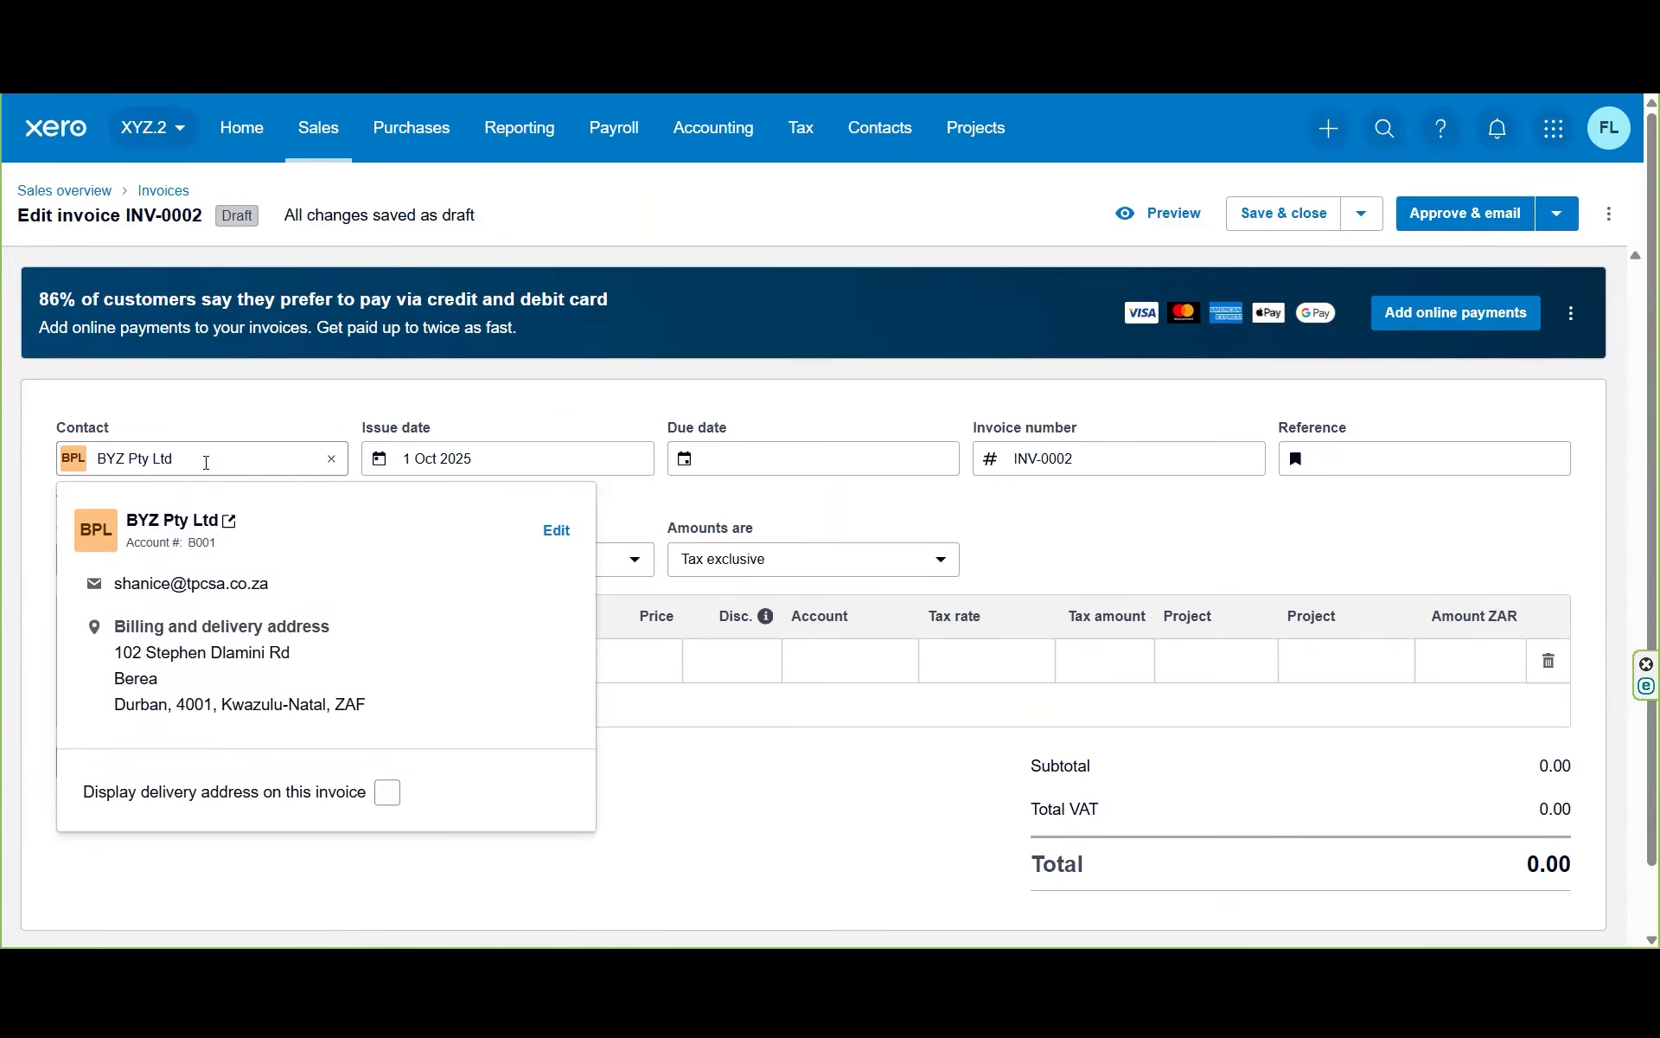
{"action": "left_click", "coordinate": [203, 412]}
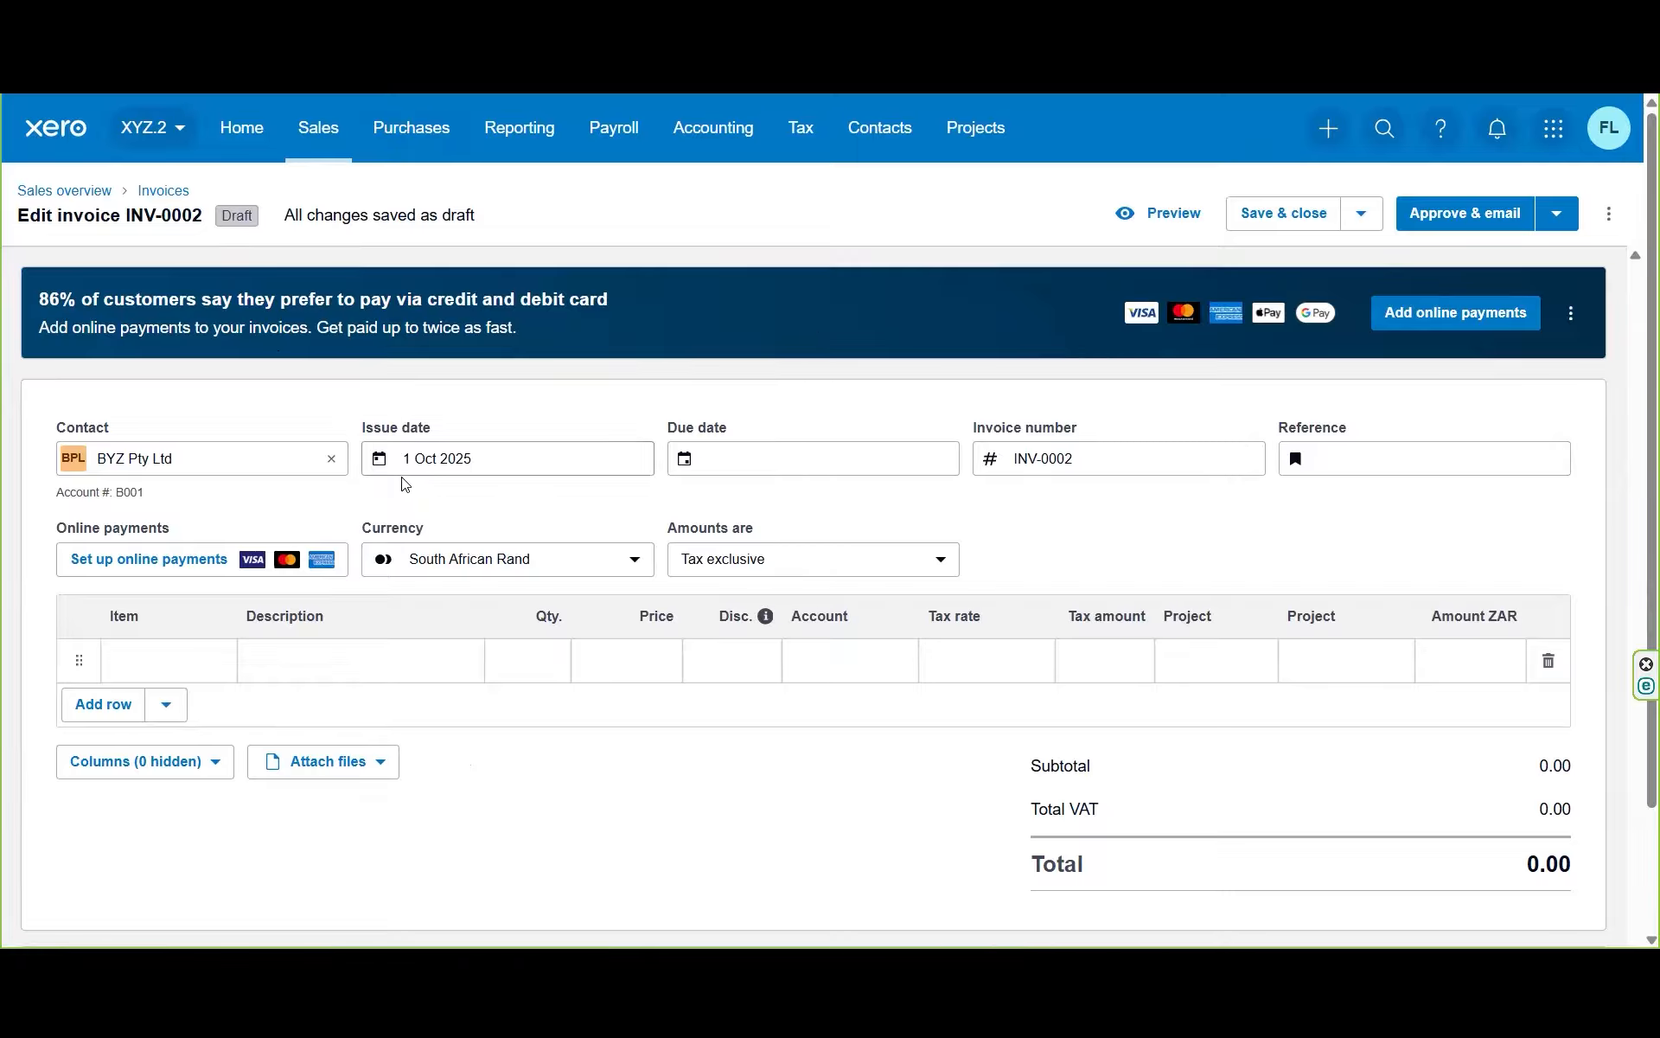
{"action": "left_click", "coordinate": [284, 461]}
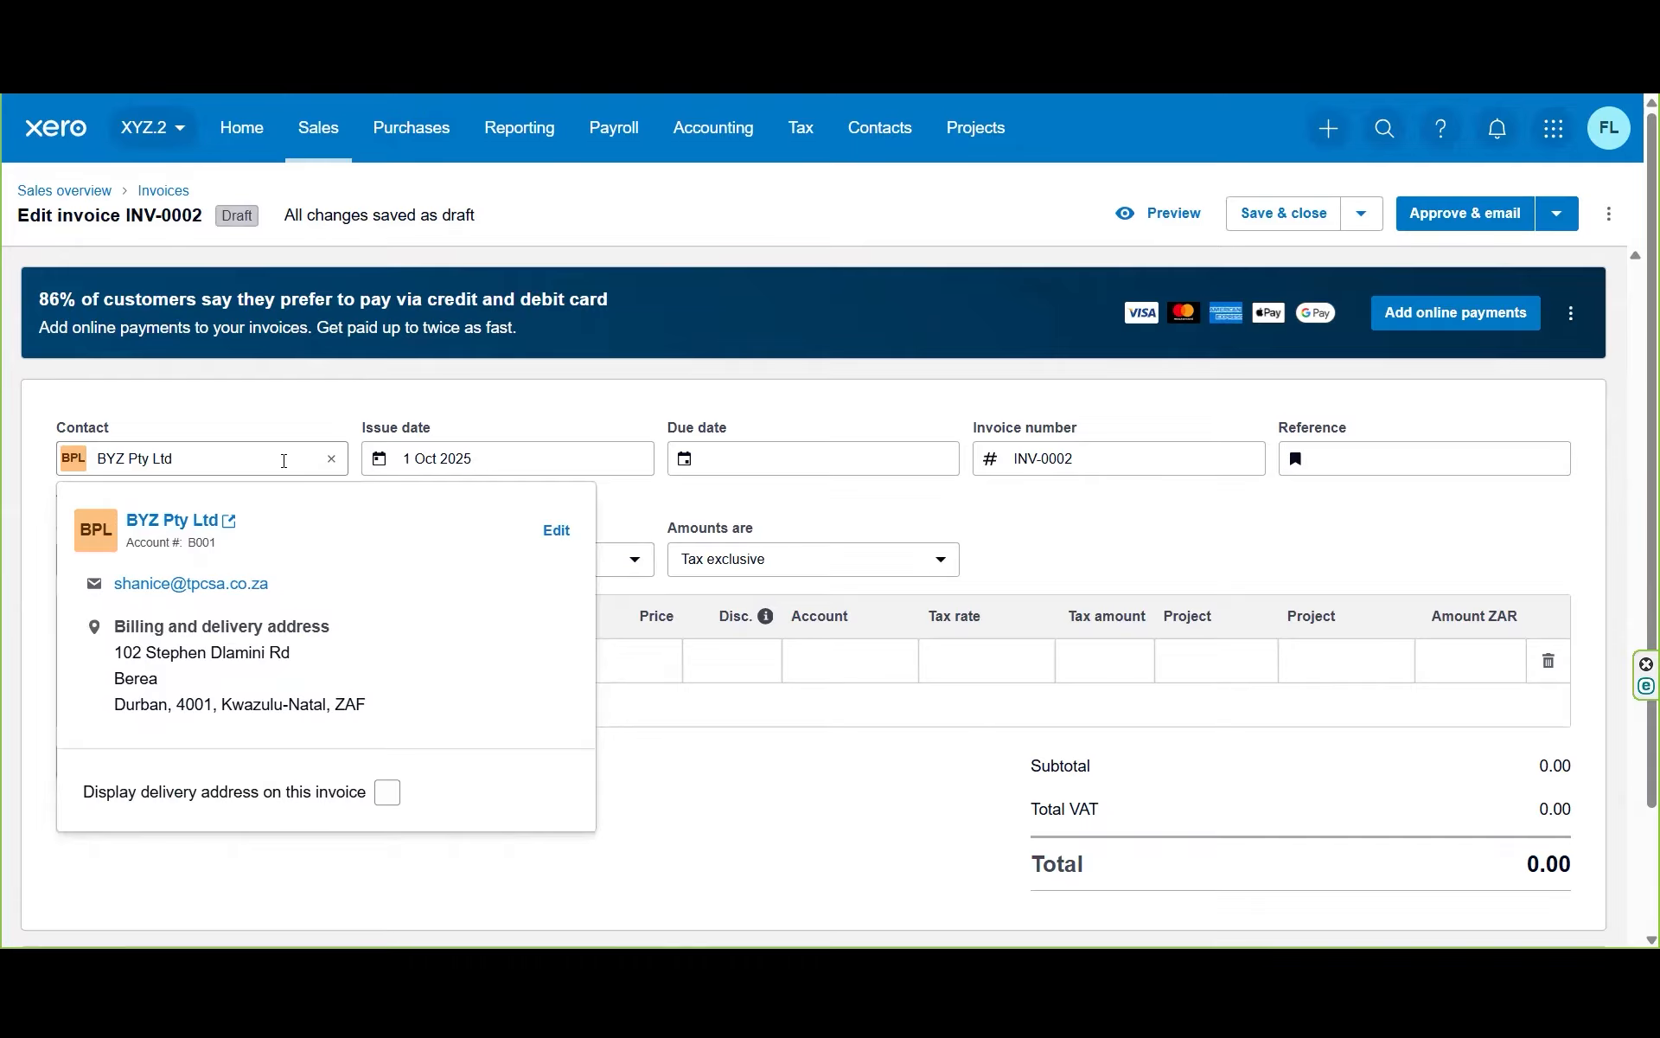
Step: Set INV-0002's issue date to 1 Oct 2025 and due date to 3 Oct 2025
{"action": "left_click", "coordinate": [520, 465]}
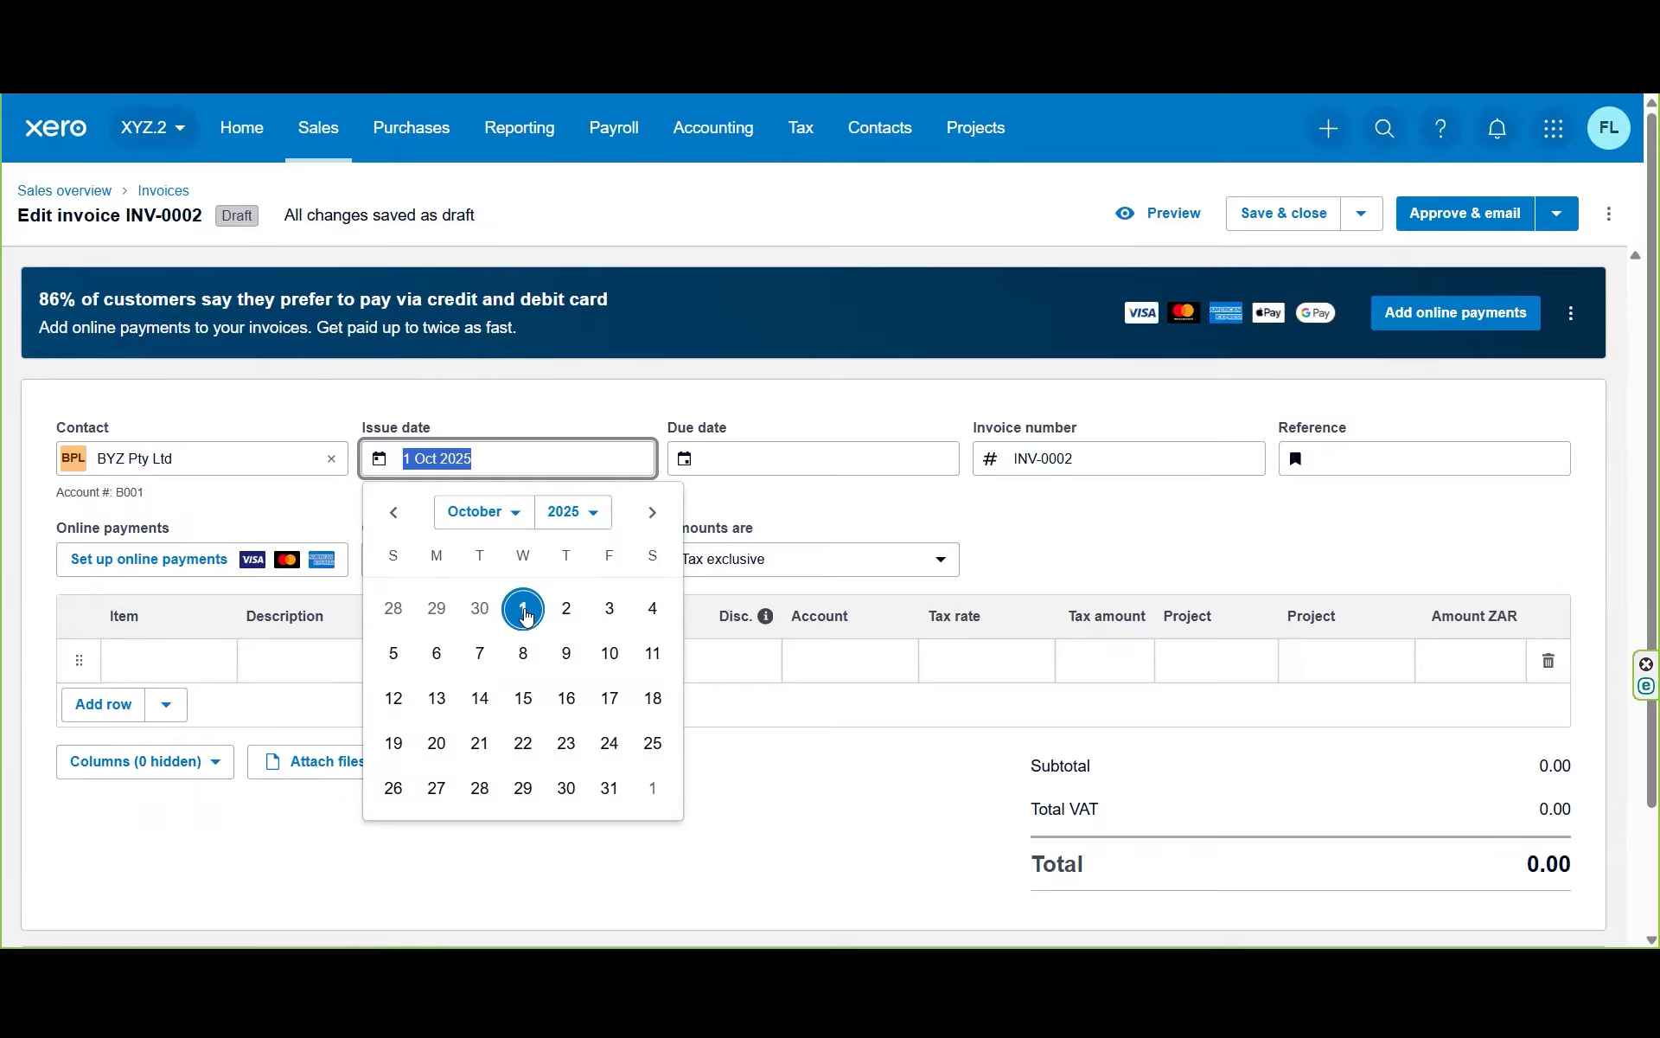
{"action": "left_click", "coordinate": [501, 425]}
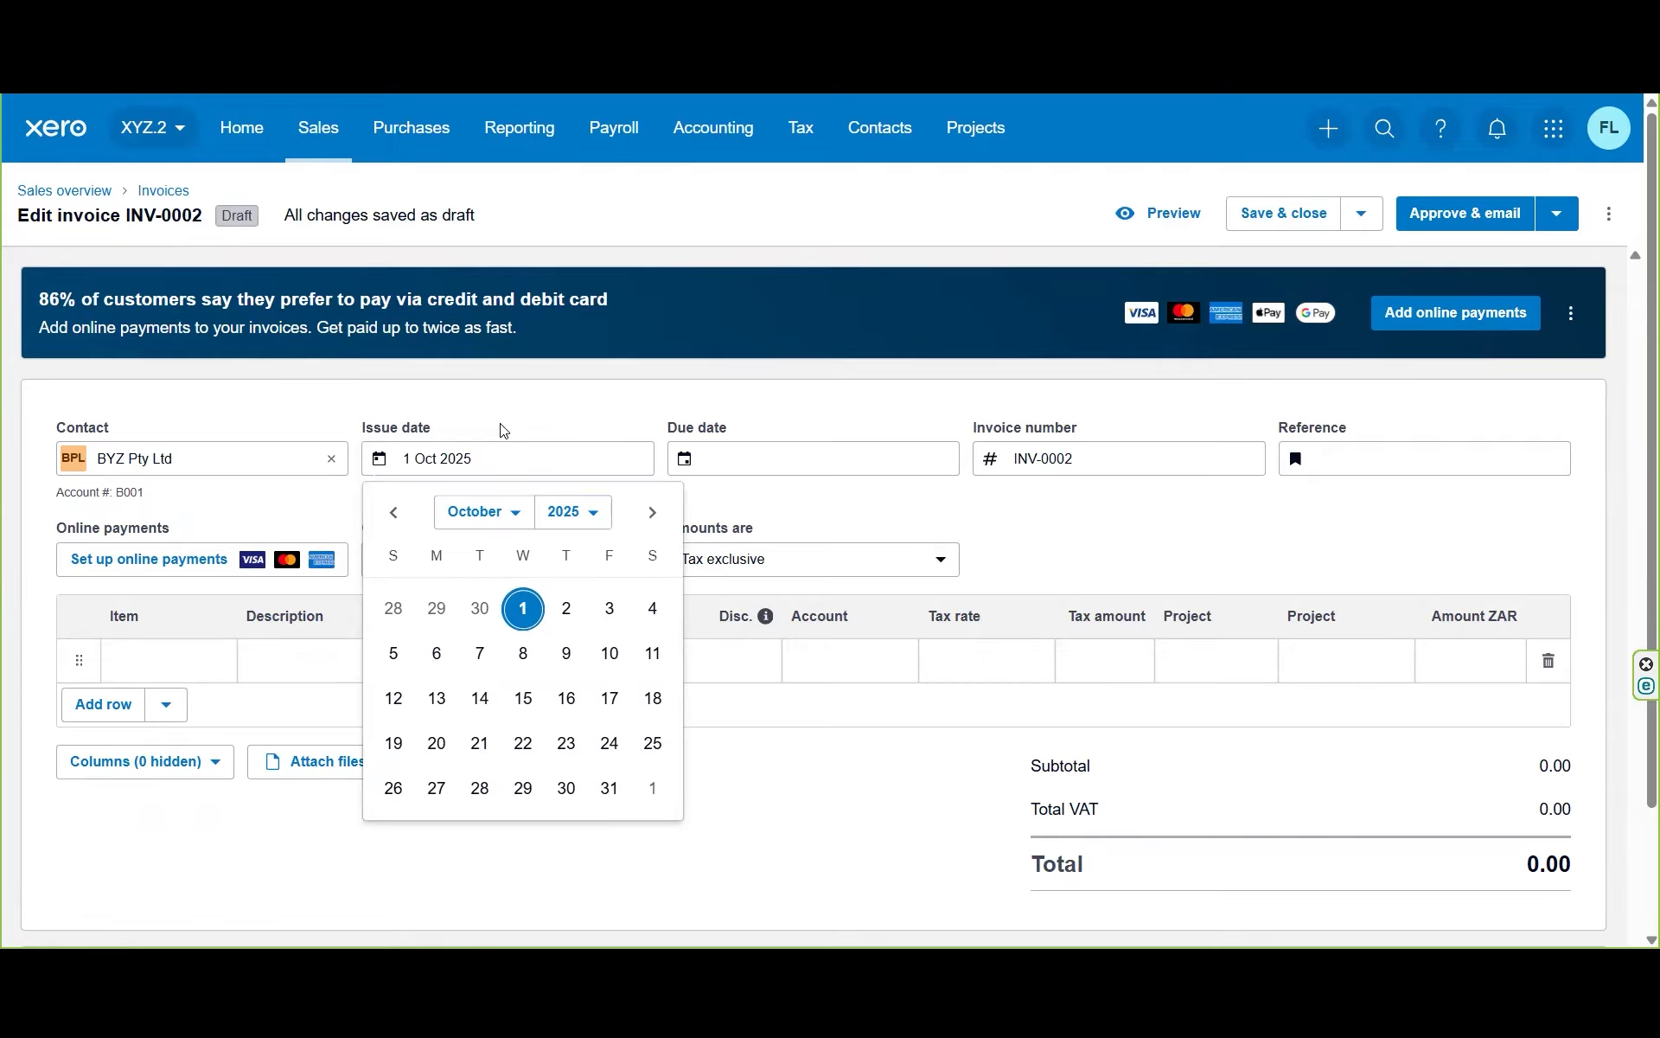
{"action": "left_click", "coordinate": [1077, 459]}
{"action": "left_click", "coordinate": [879, 465]}
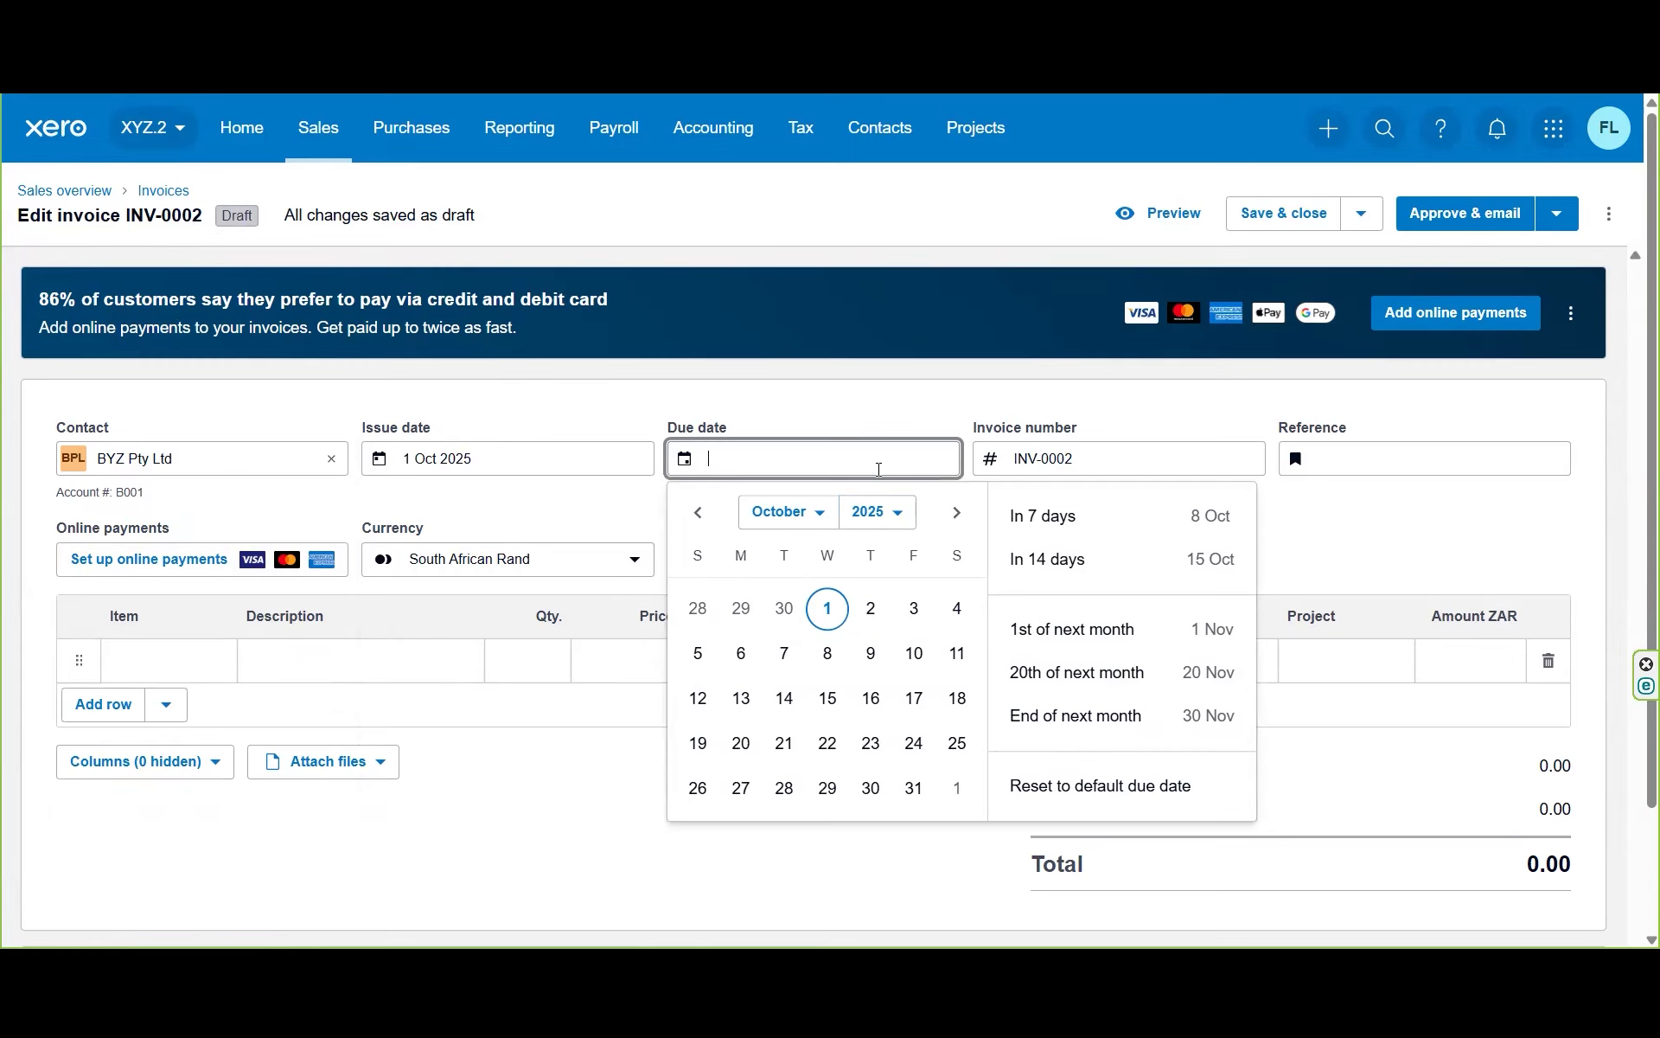
{"action": "left_click", "coordinate": [917, 623]}
{"action": "left_click", "coordinate": [1107, 454]}
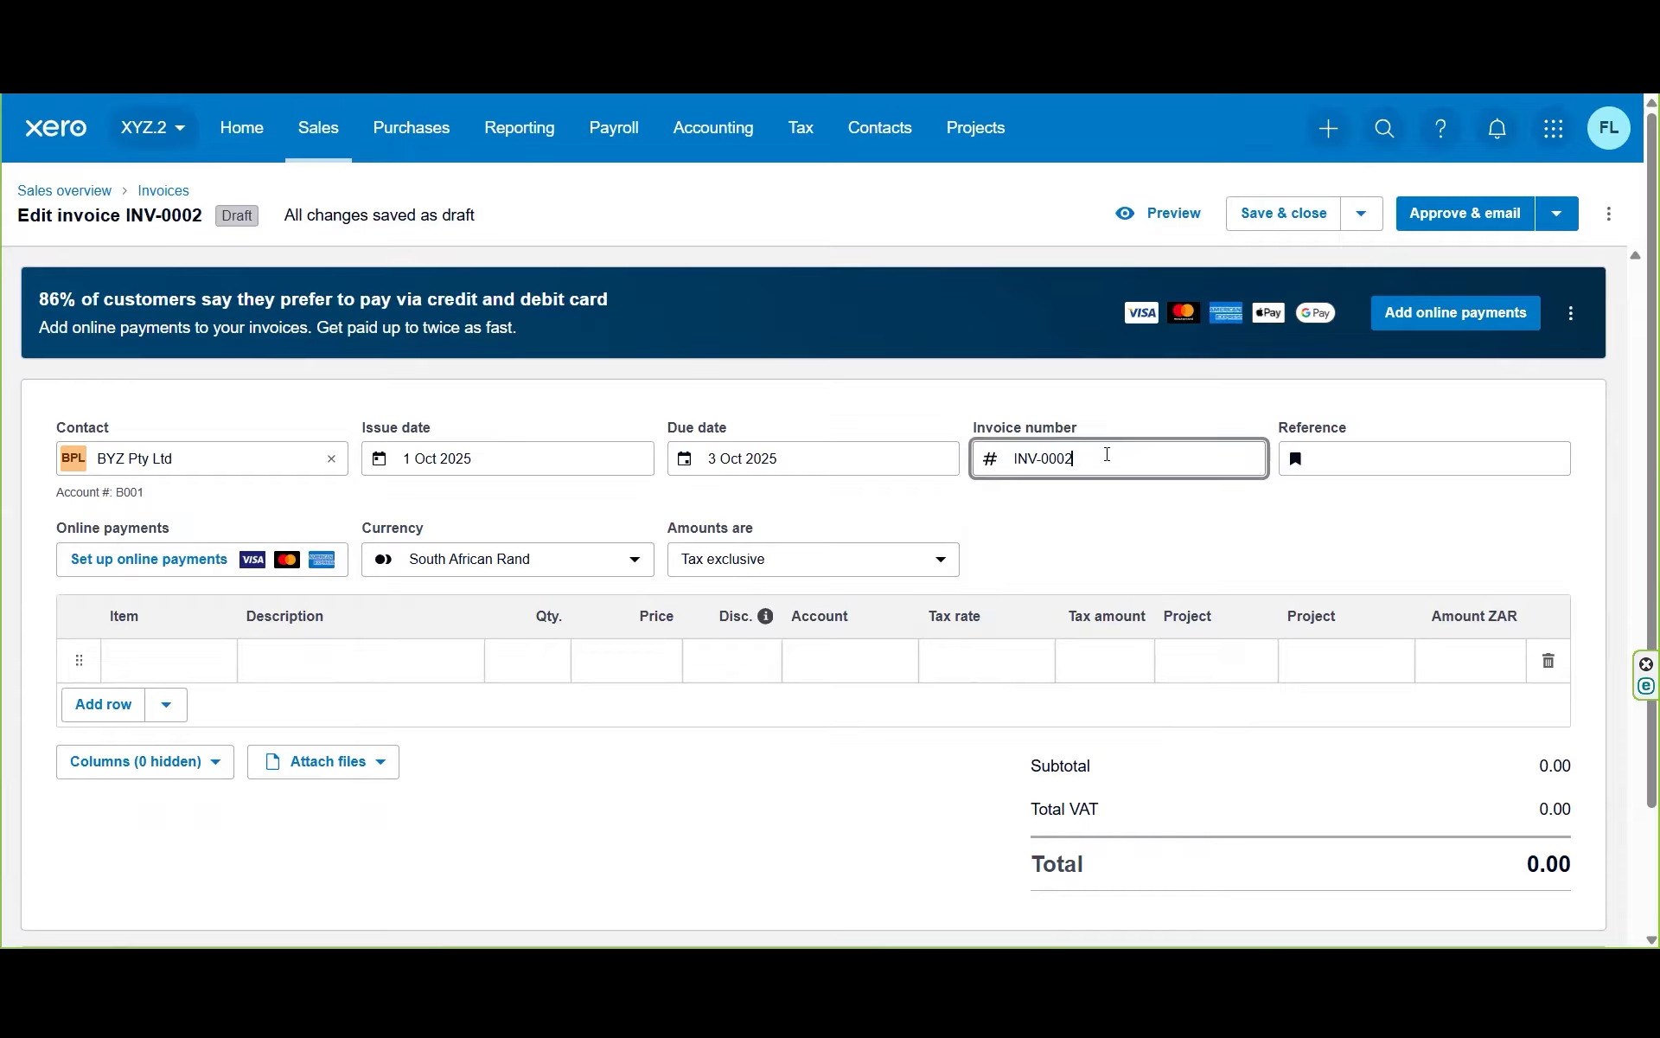
{"action": "left_click", "coordinate": [1352, 461]}
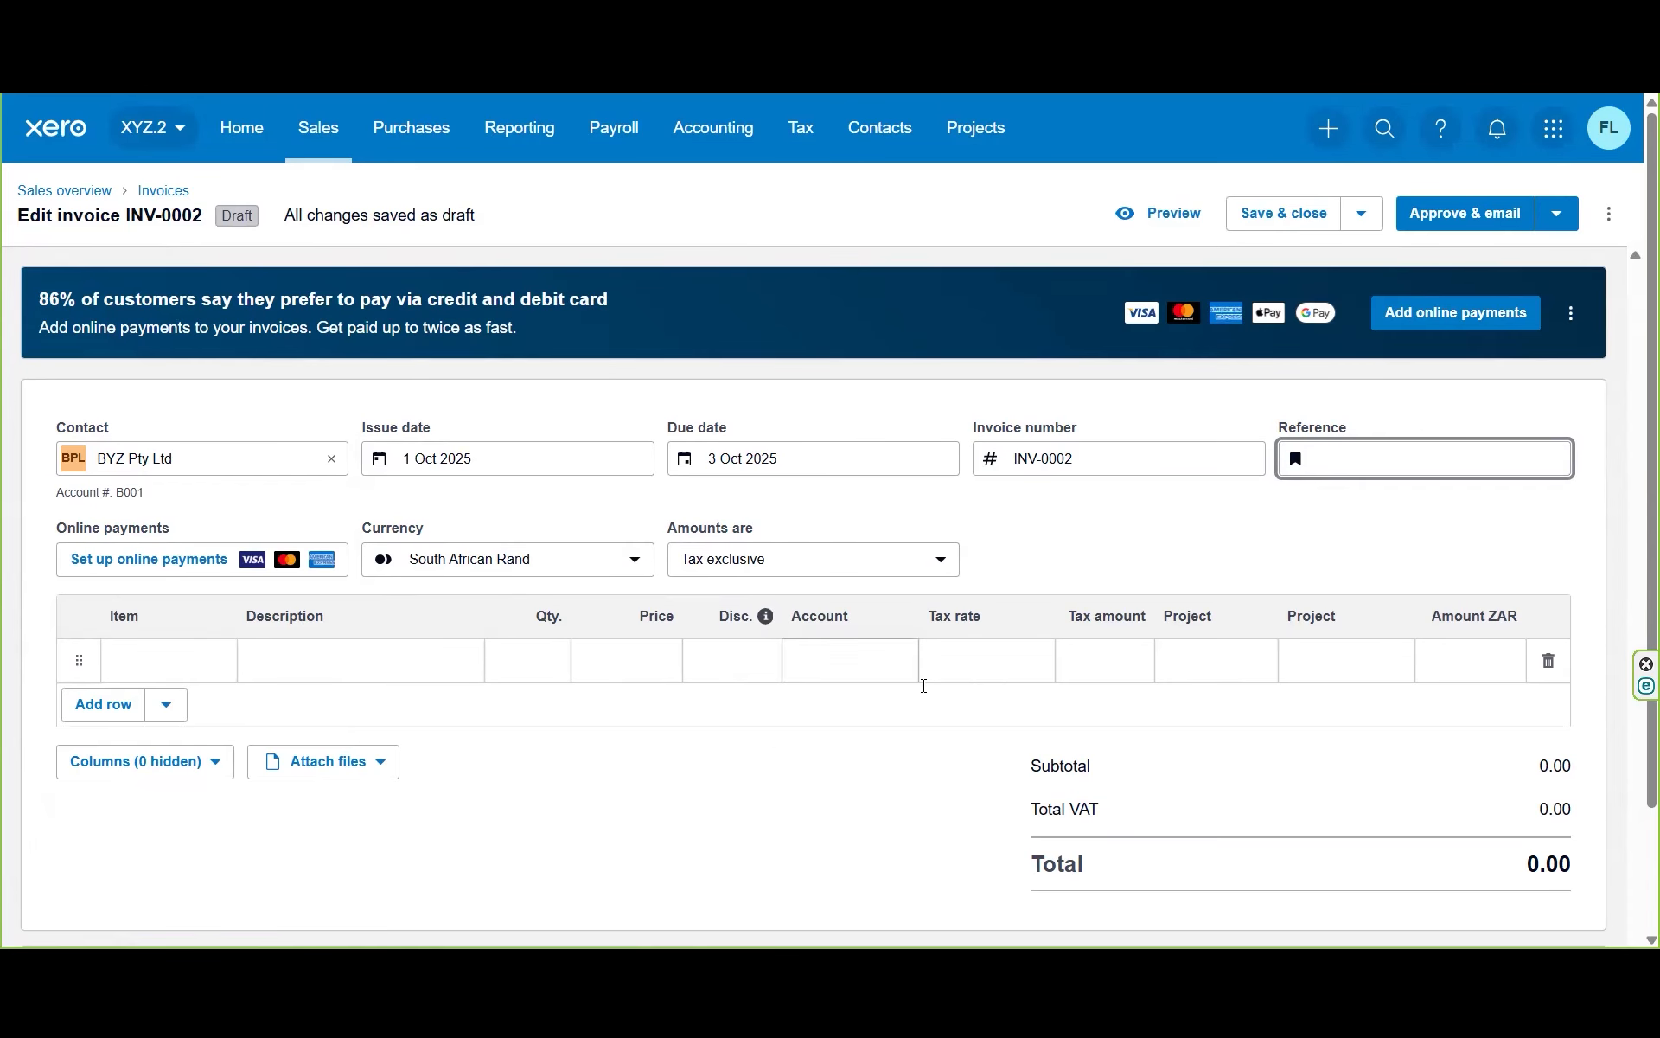
{"action": "left_click", "coordinate": [165, 665]}
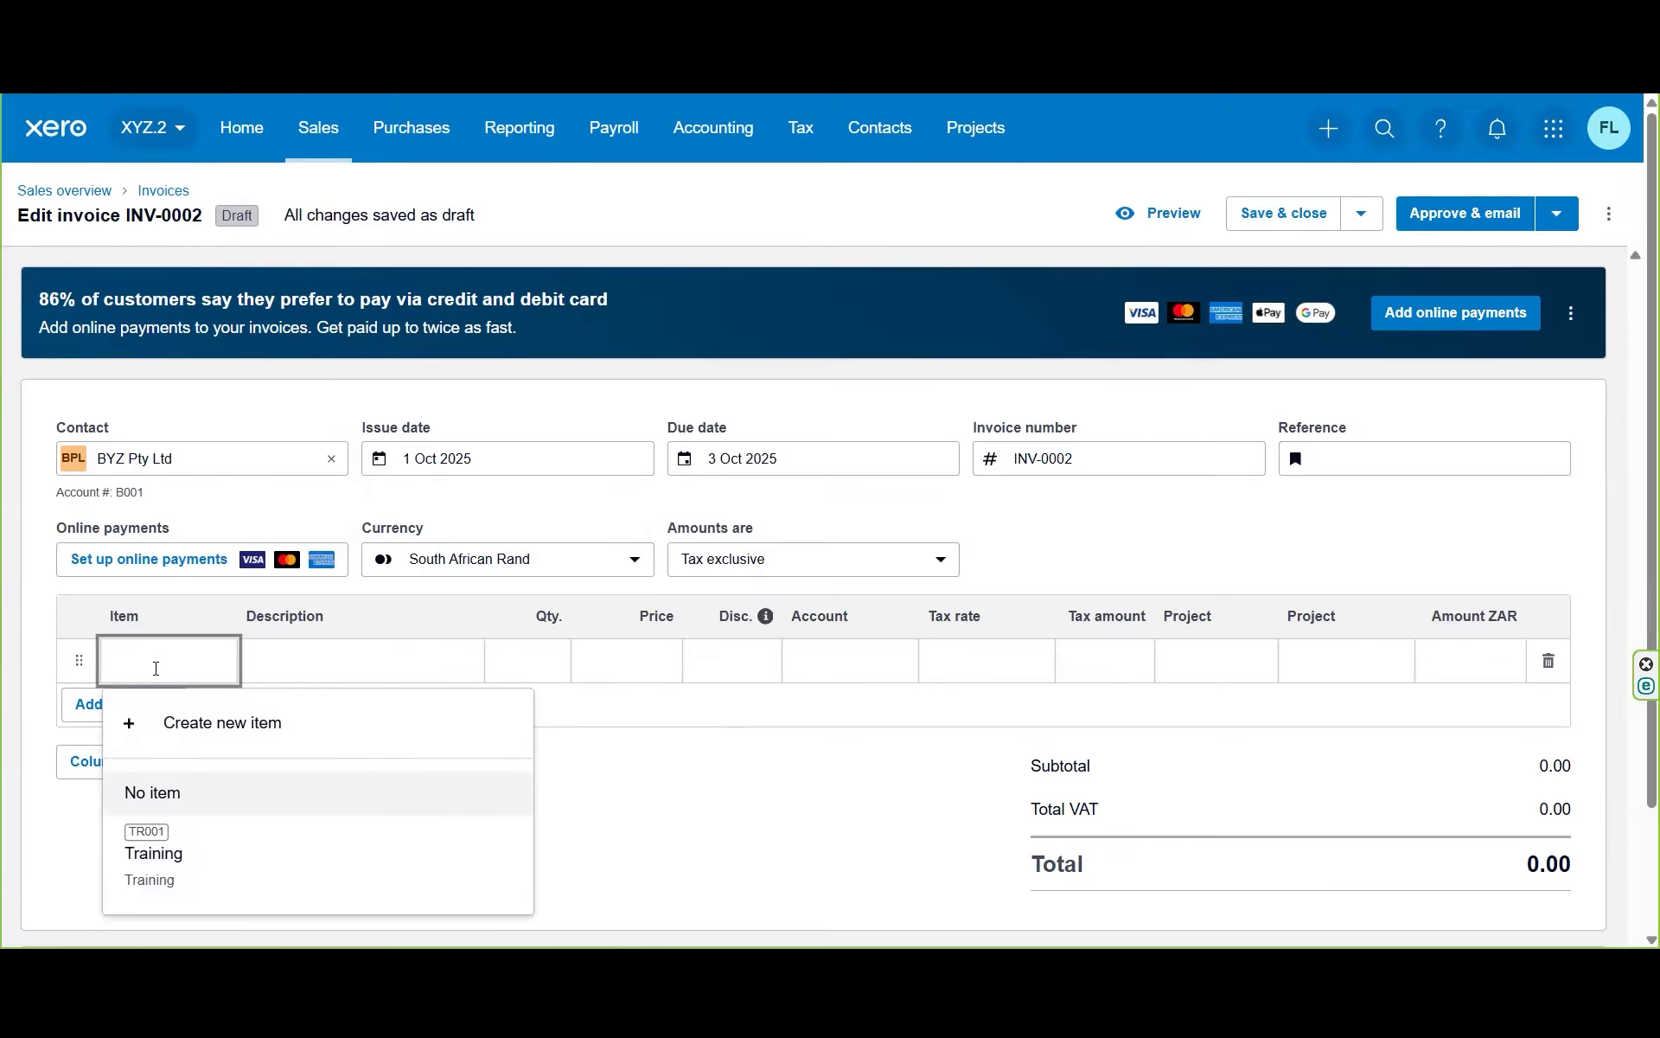
Step: Create and save item Don001 'Donation Income' with sales account 101 - Donation received
{"action": "left_click", "coordinate": [184, 732]}
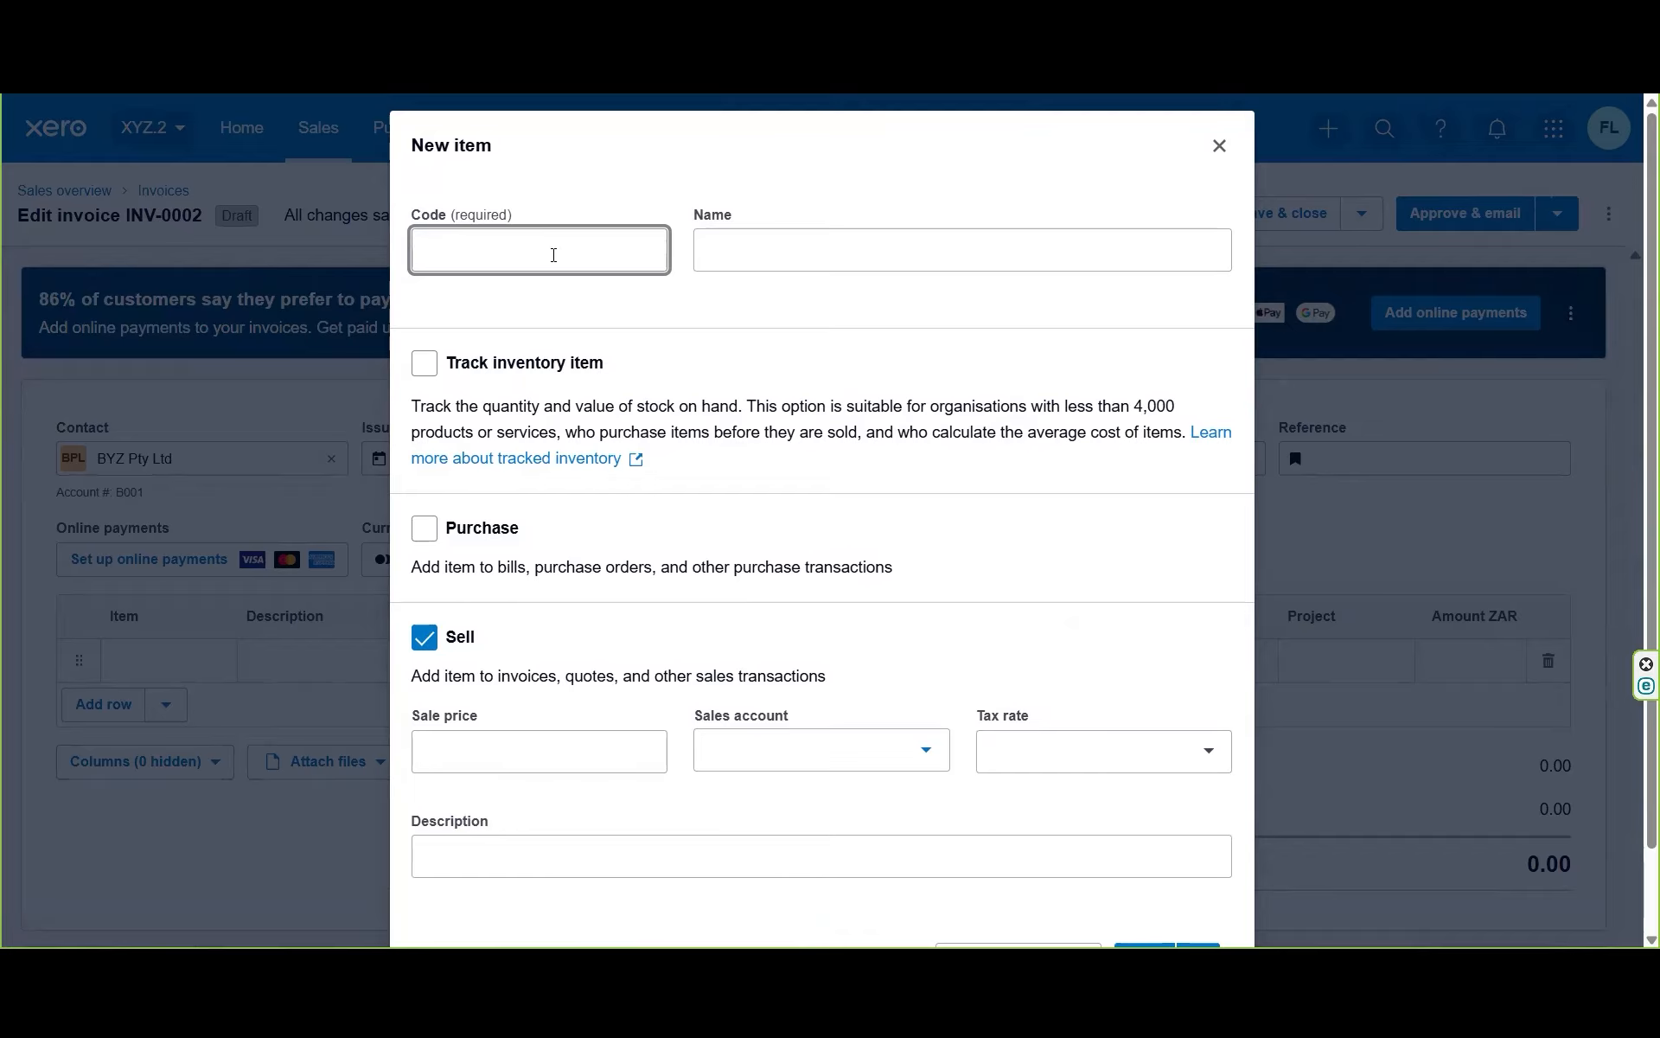
{"action": "type", "text": "Don001"}
{"action": "key", "text": "Tab"}
{"action": "type", "text": "Donation "}
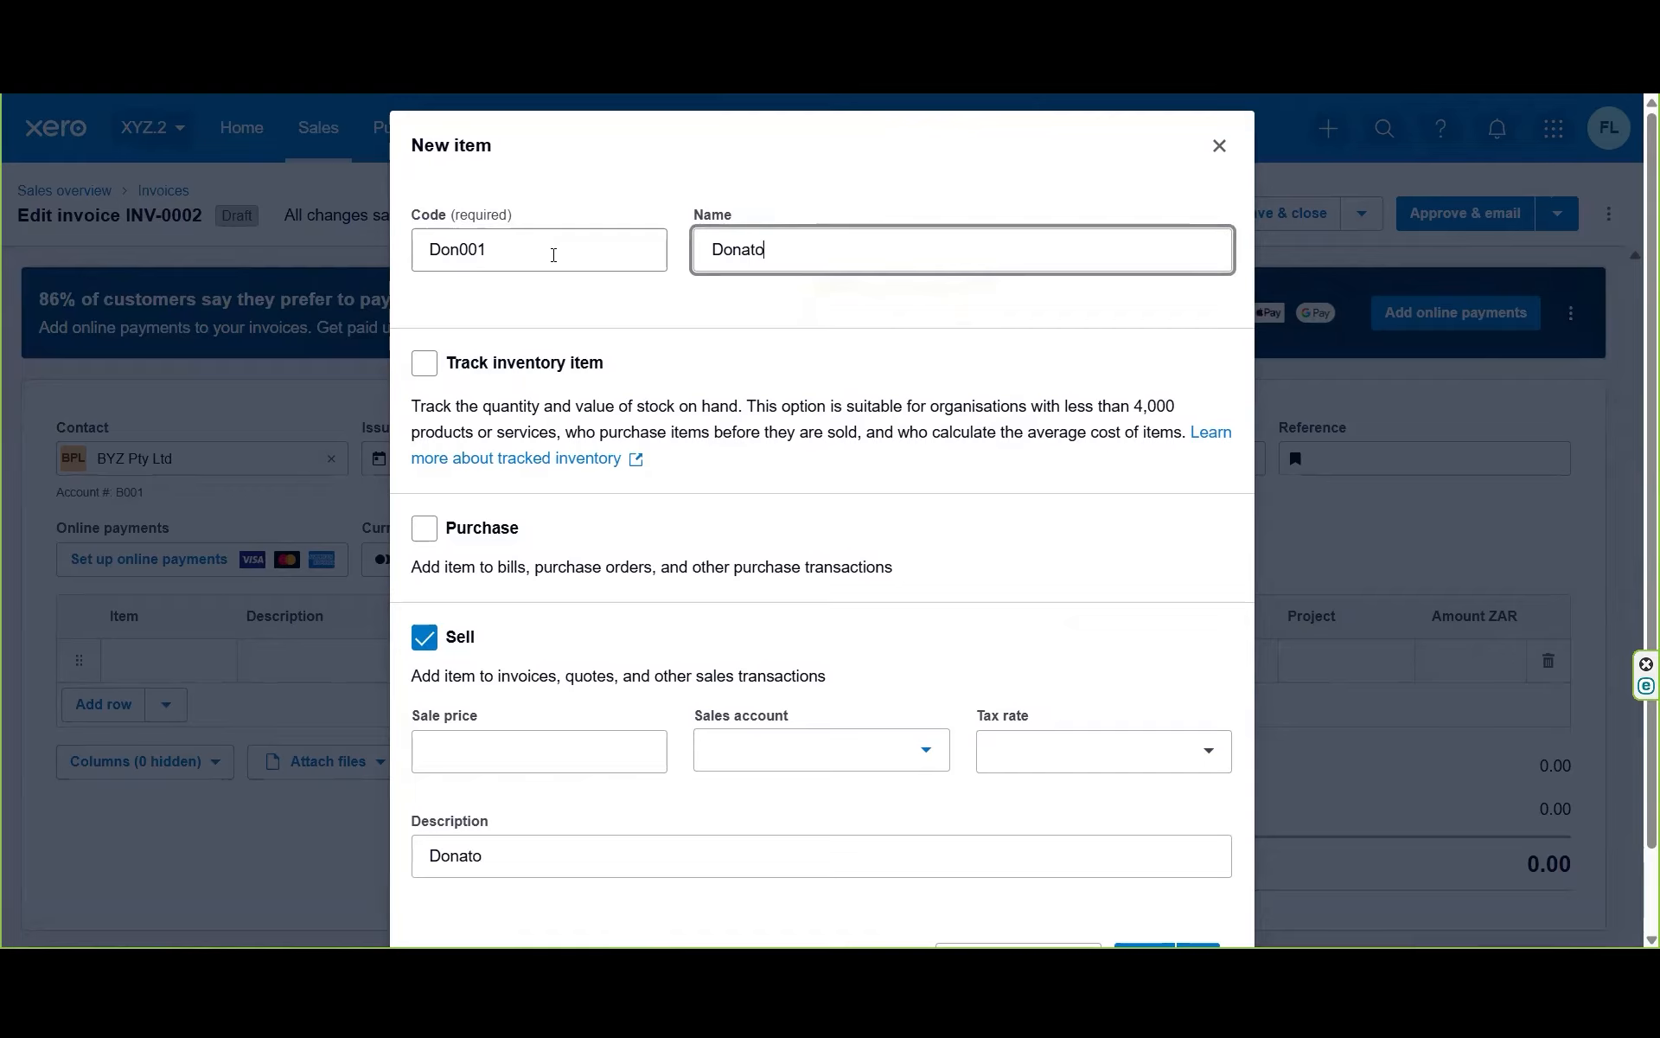
{"action": "type", "text": "Income"}
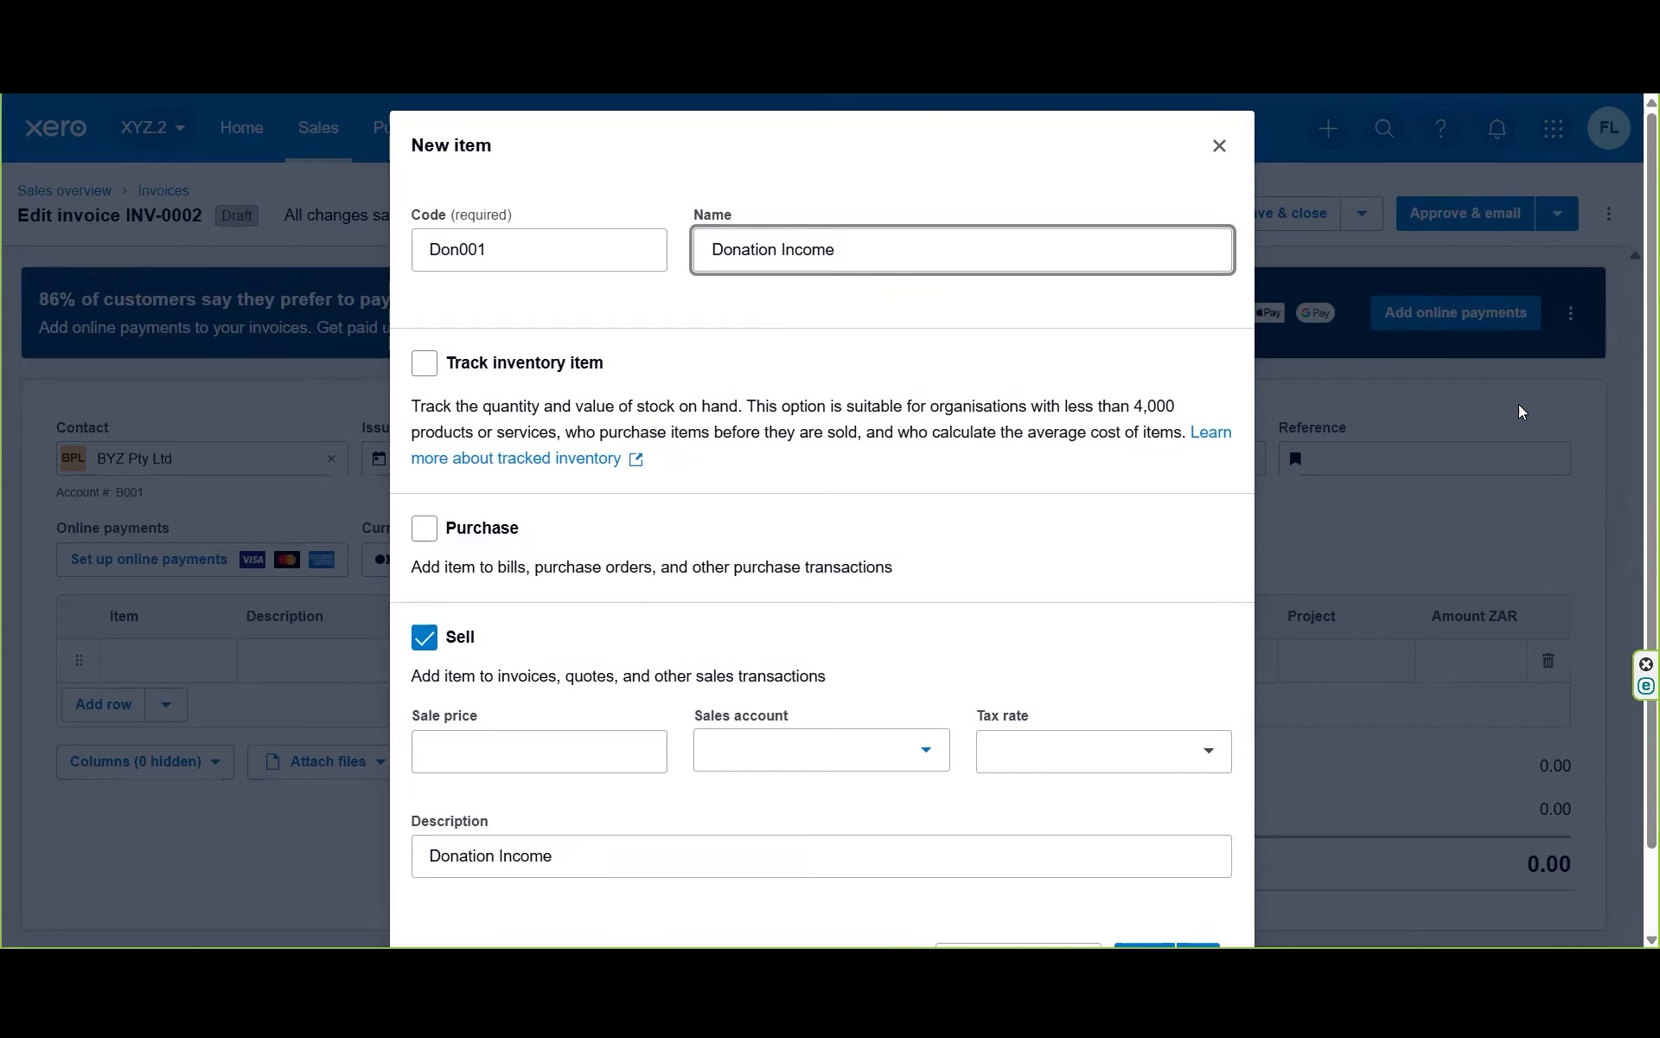
{"action": "scroll", "coordinate": [1633, 346], "scroll_direction": "down", "scroll_amount": 1}
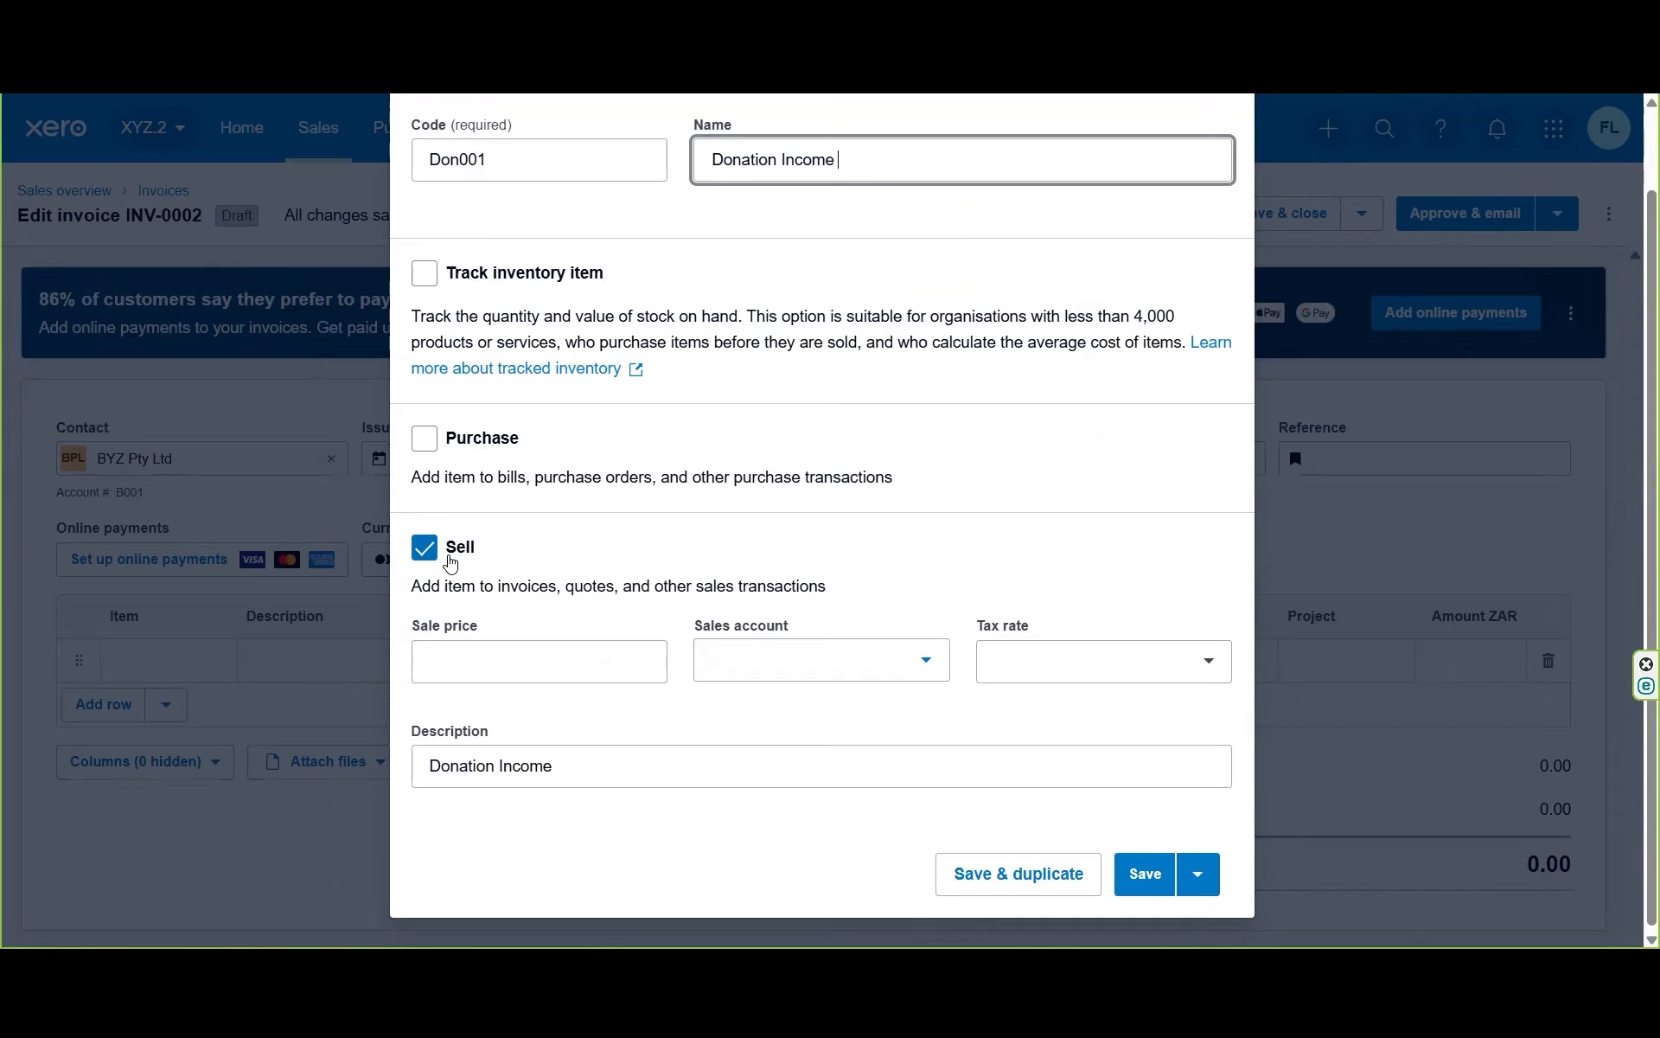
{"action": "left_click", "coordinate": [538, 677]}
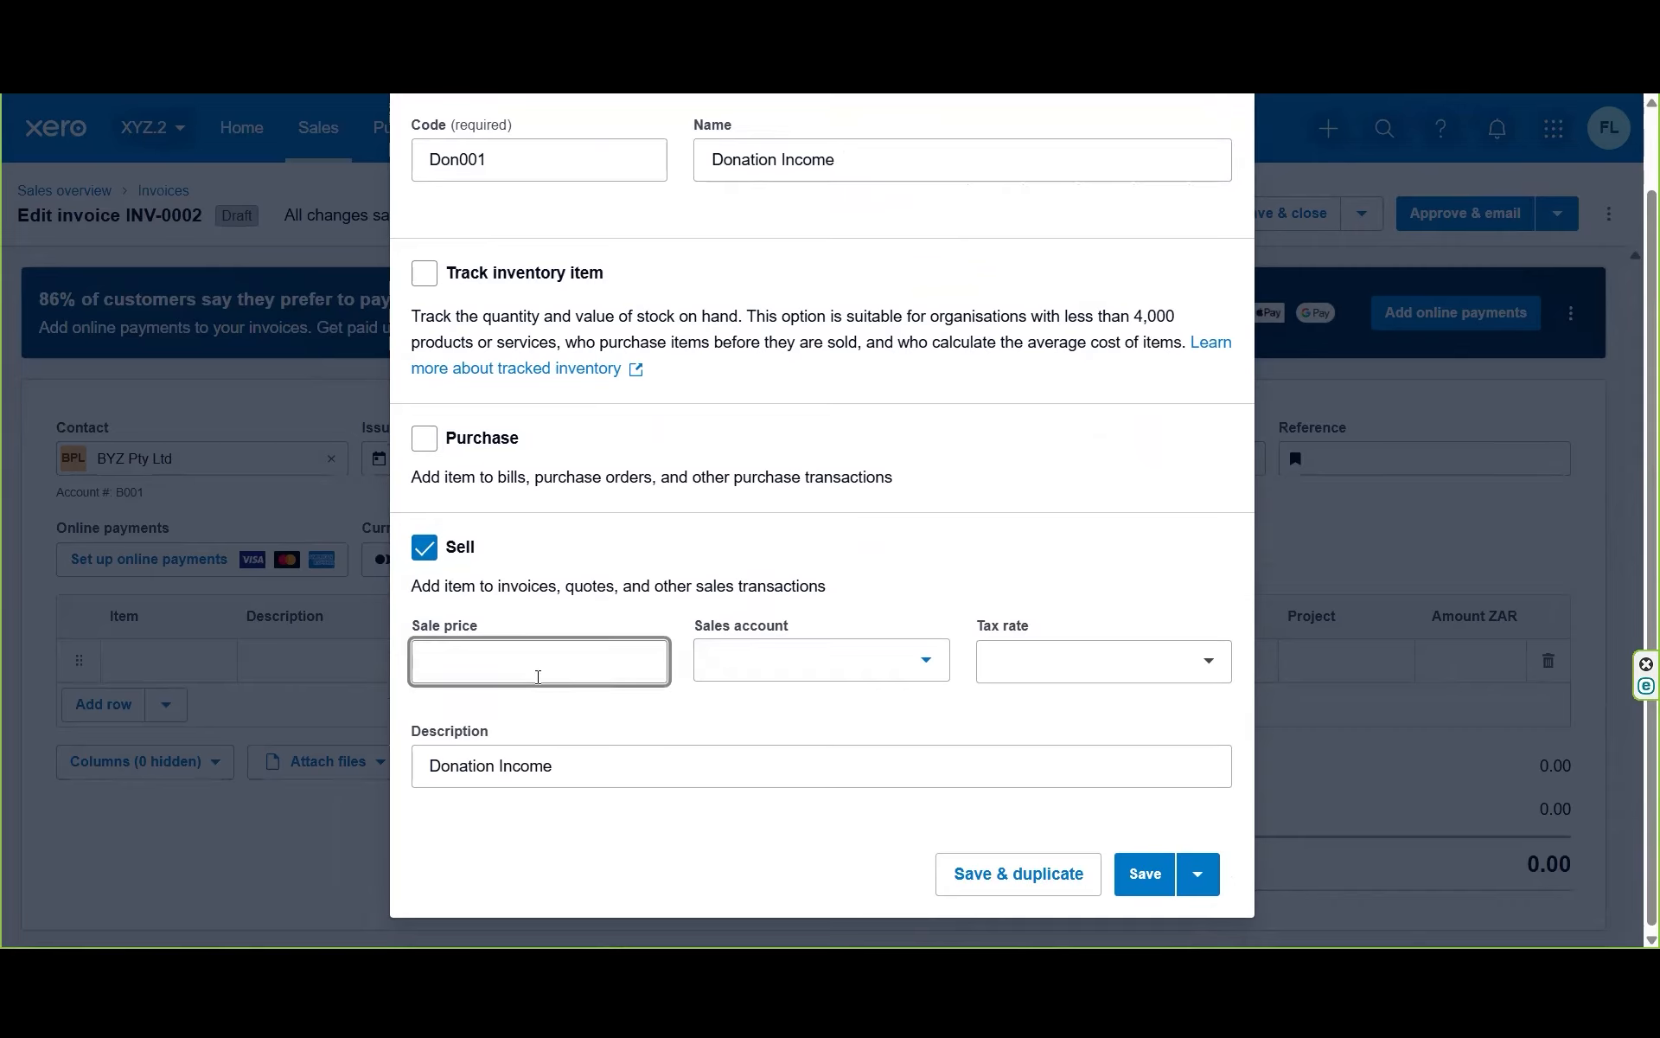
{"action": "left_click", "coordinate": [921, 683]}
{"action": "type", "text": "don"}
{"action": "left_click", "coordinate": [868, 829]}
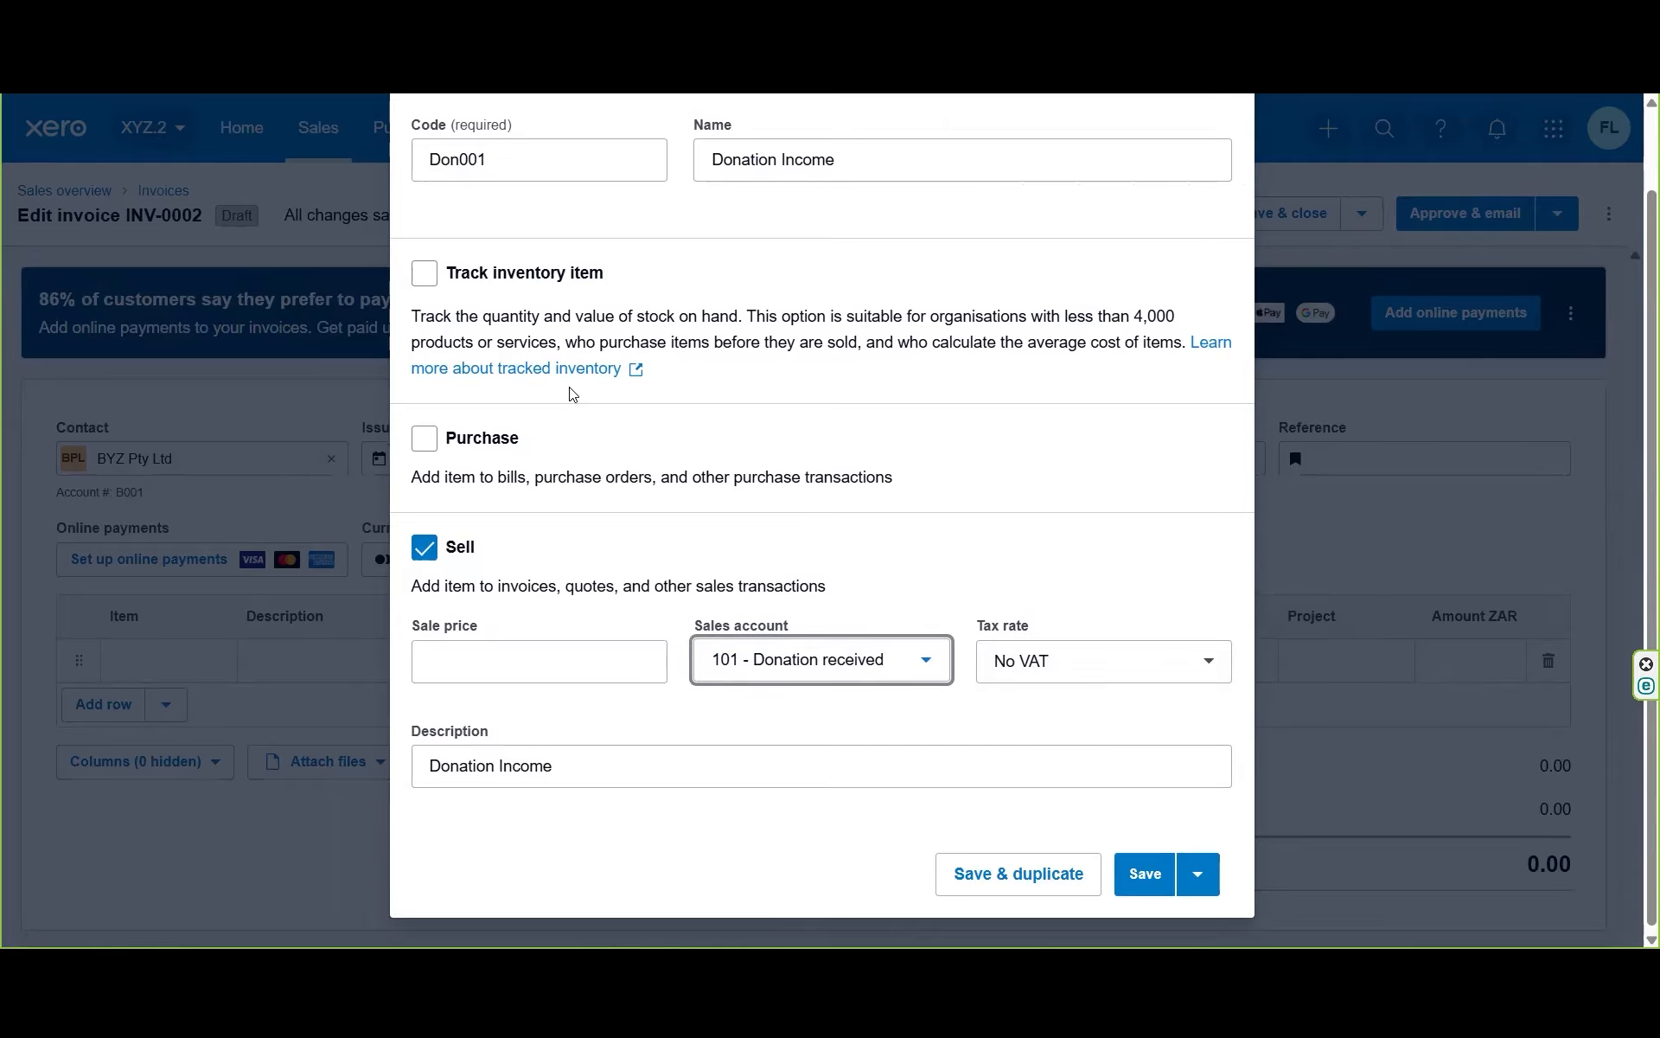
{"action": "left_click", "coordinate": [1146, 875]}
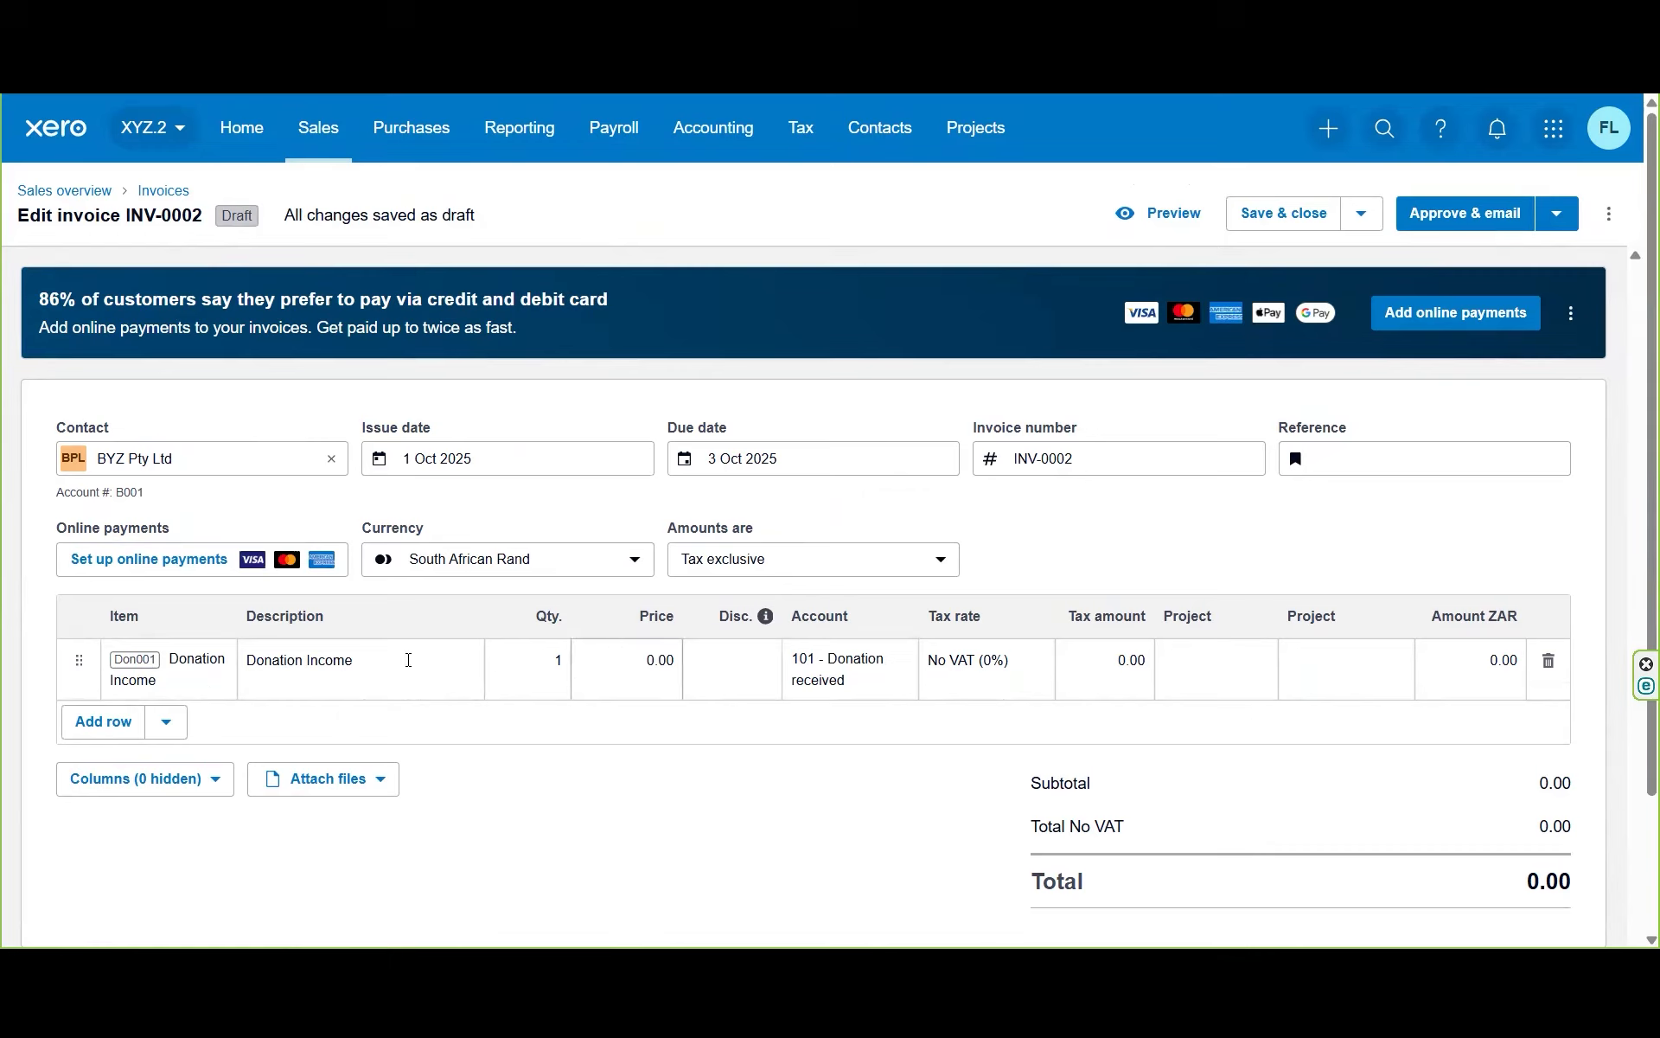
Step: Price the Donation Income line at 1000 and assign it to Project C
{"action": "left_click", "coordinate": [612, 662]}
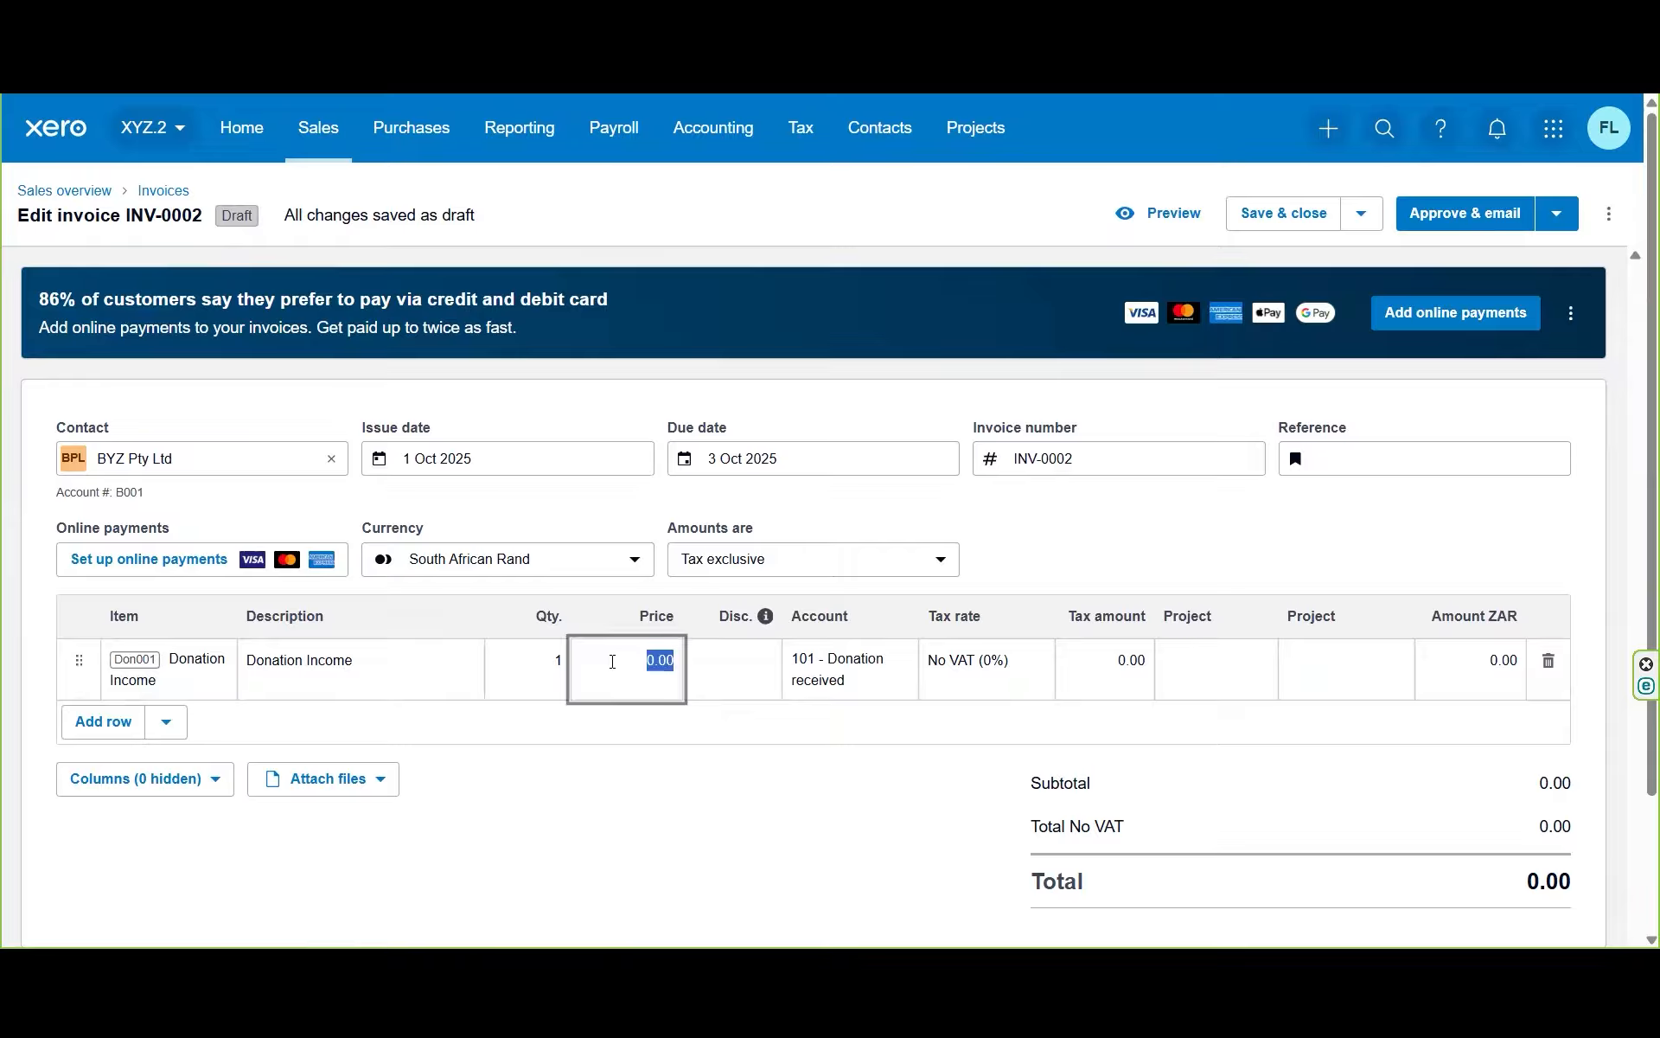
{"action": "type", "text": "1000"}
{"action": "key", "text": "Tab"}
{"action": "key", "text": "Tab"}
{"action": "key", "text": "Tab"}
{"action": "key", "text": "Tab"}
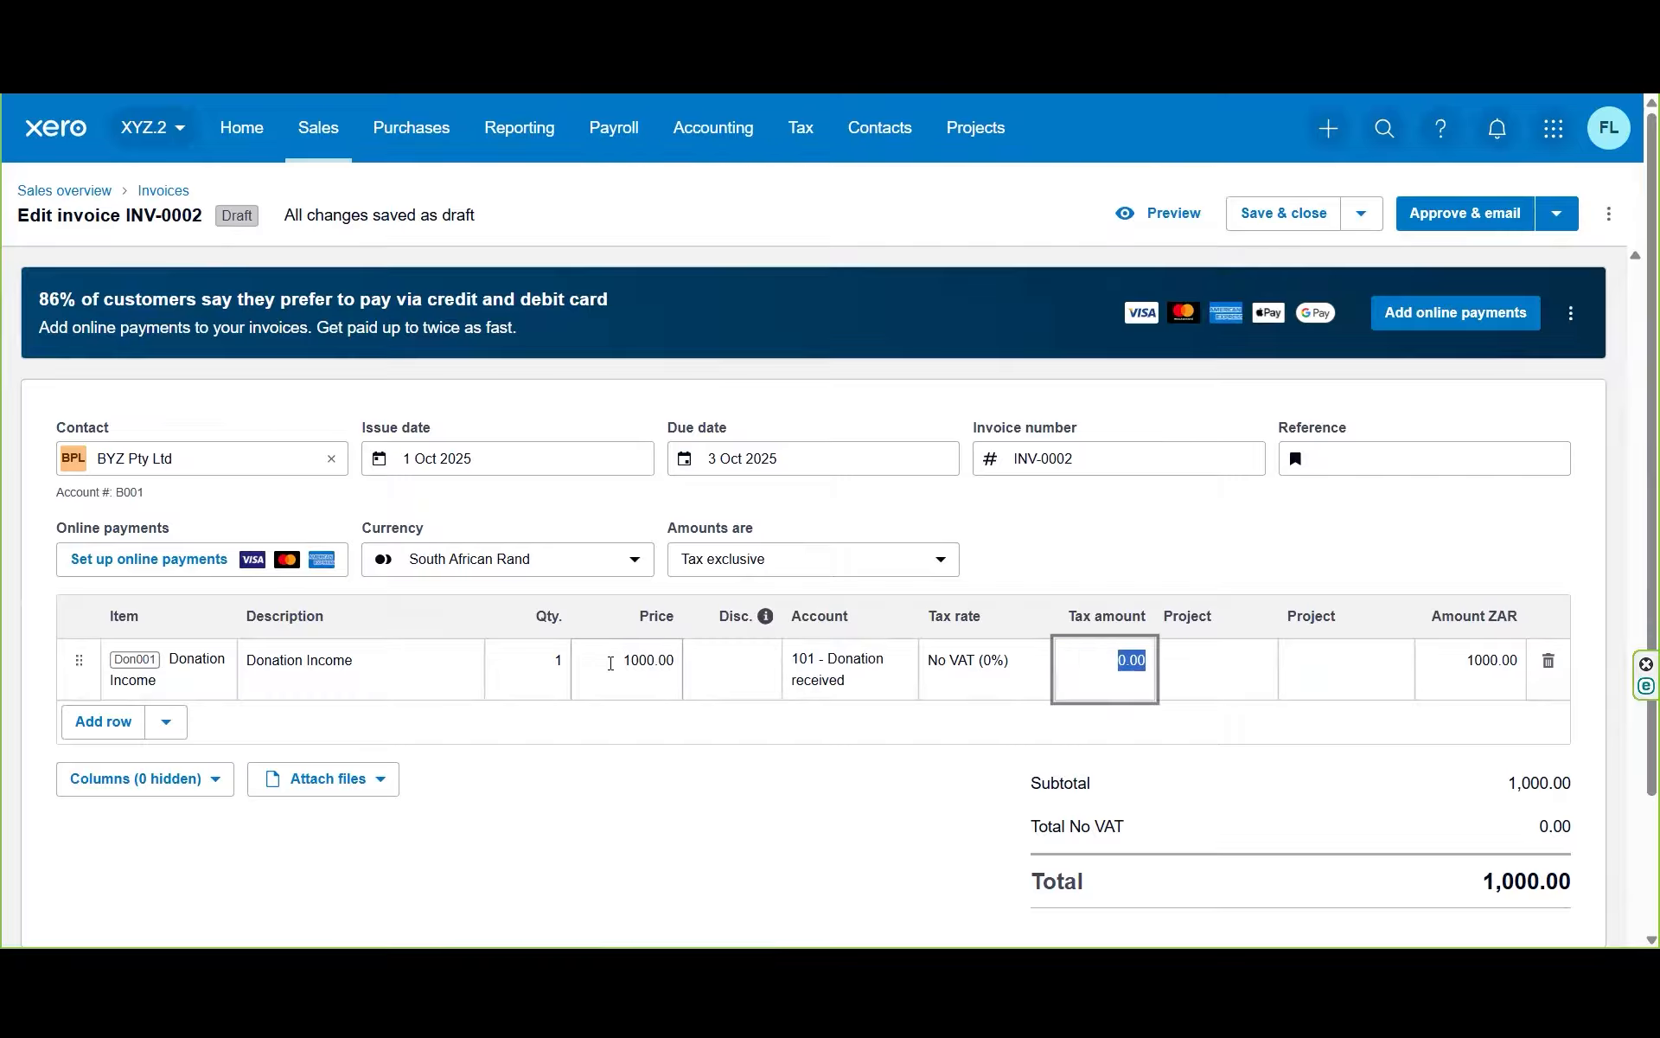
{"action": "left_click", "coordinate": [1206, 662]}
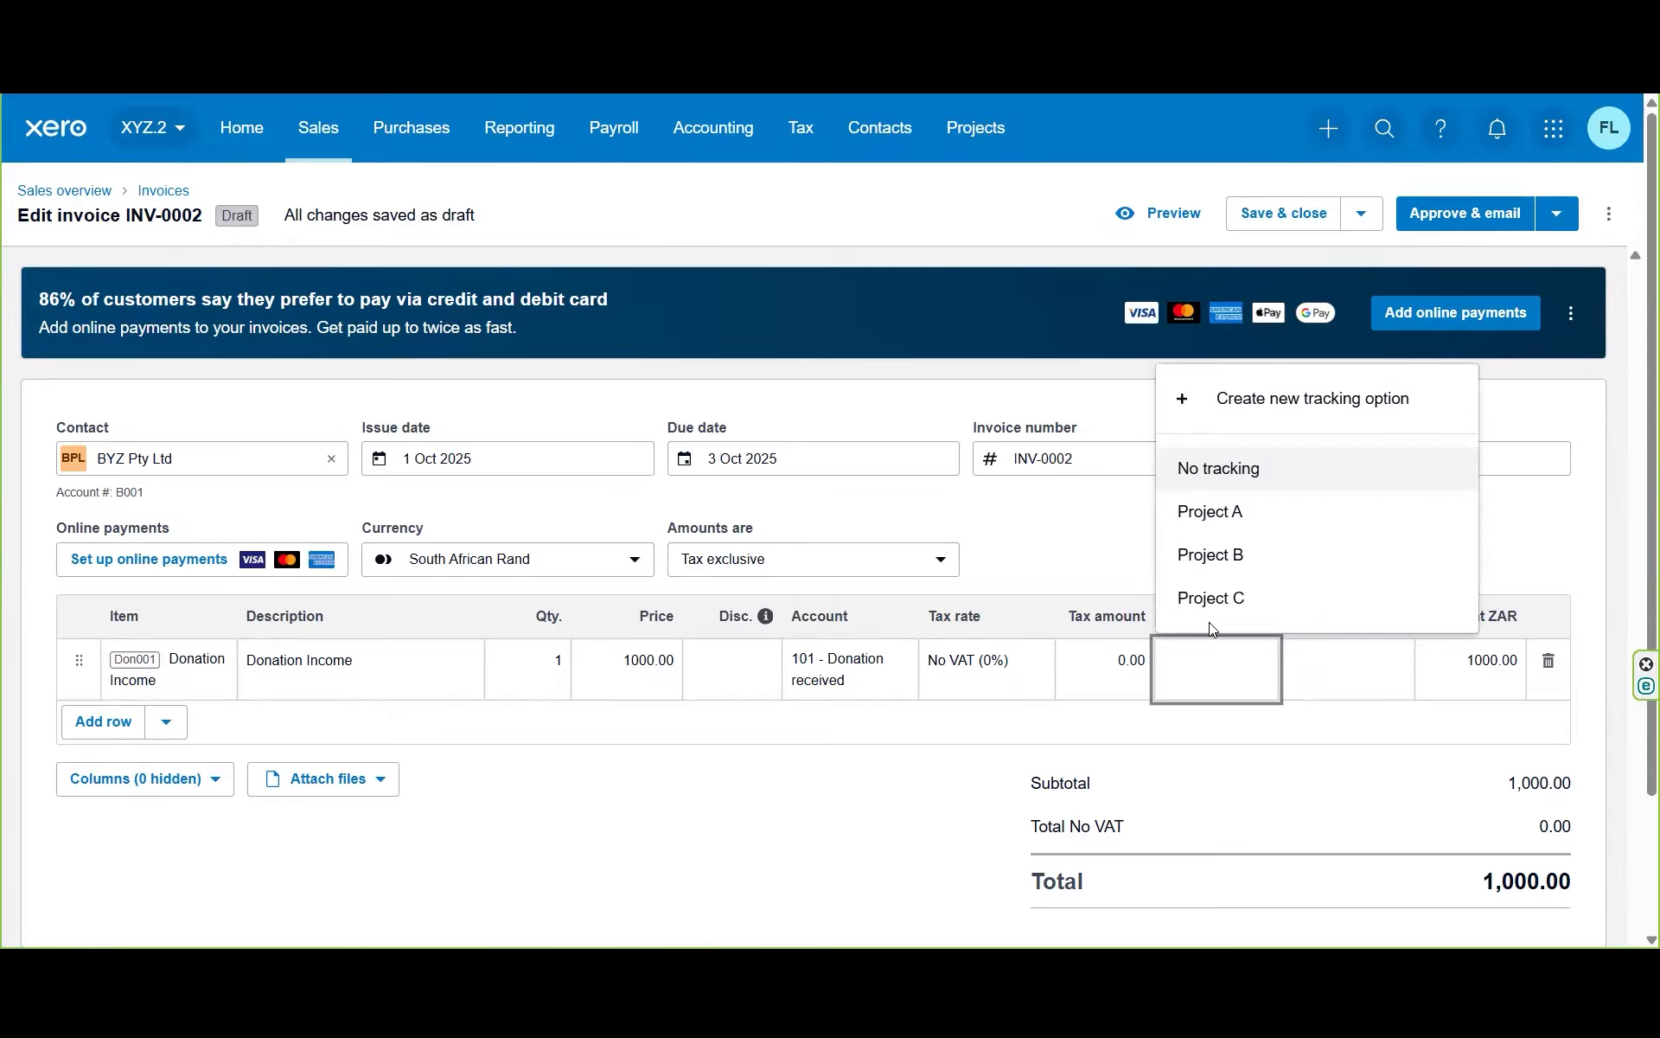
{"action": "left_click", "coordinate": [1204, 595]}
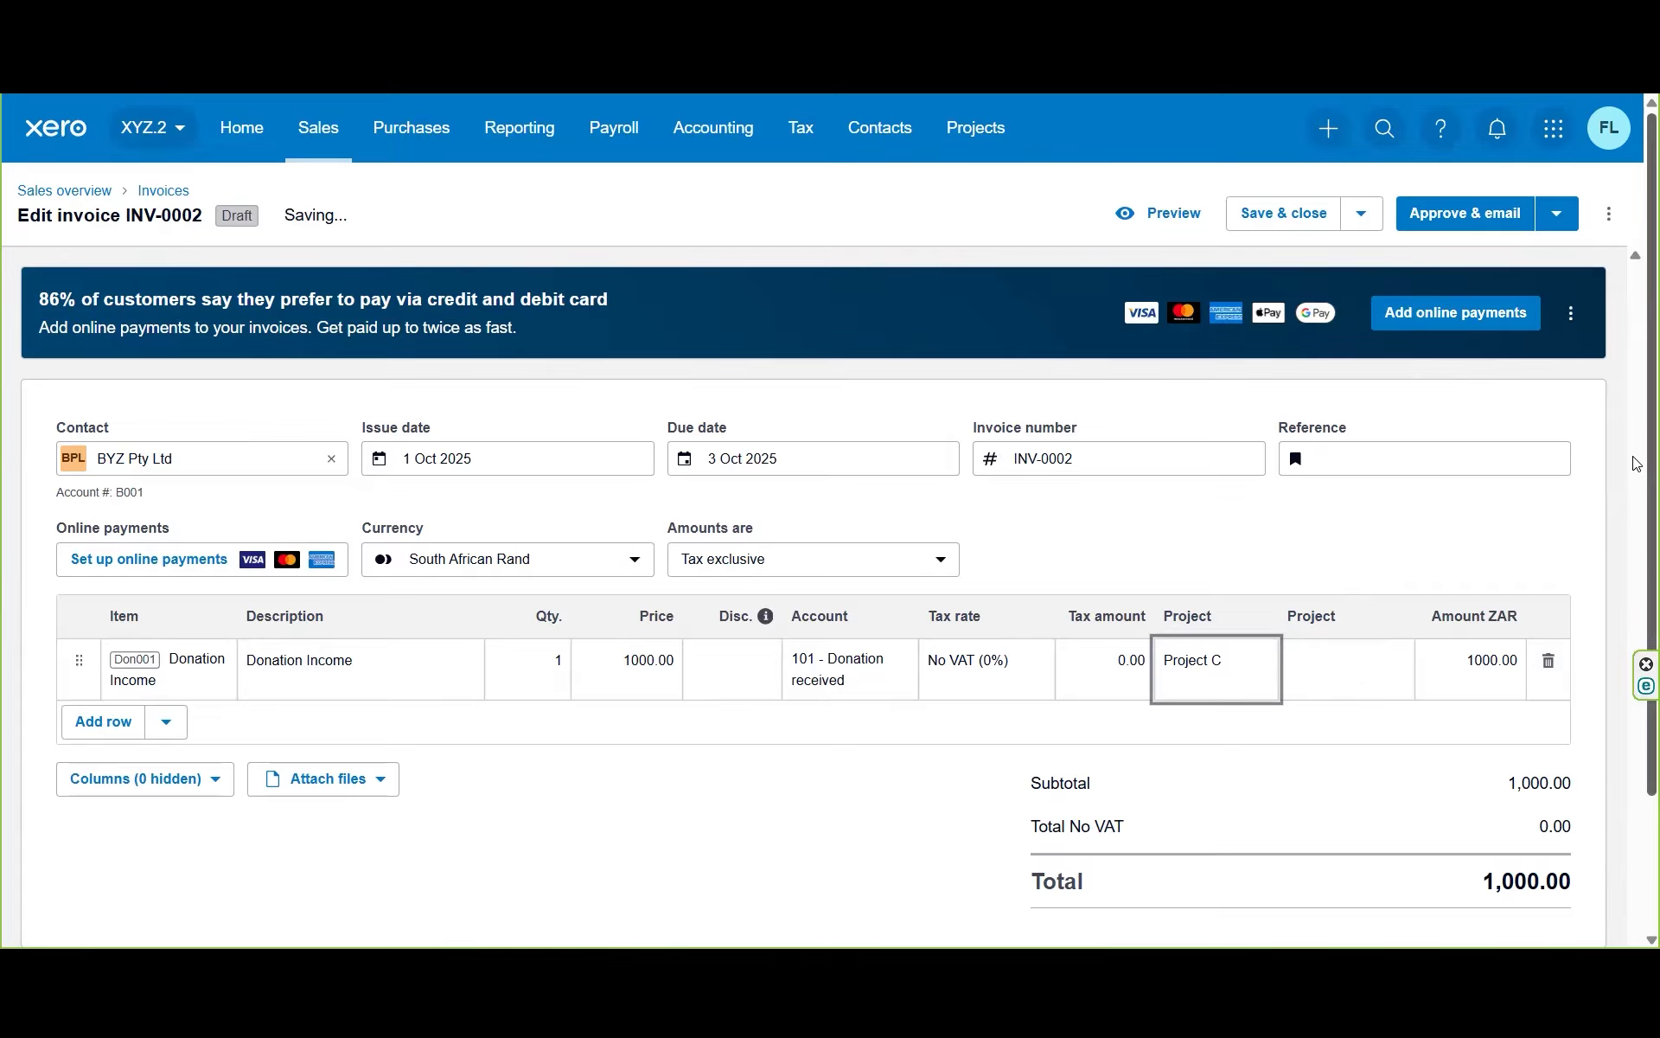
{"action": "scroll", "coordinate": [1637, 473], "scroll_direction": "down", "scroll_amount": 1}
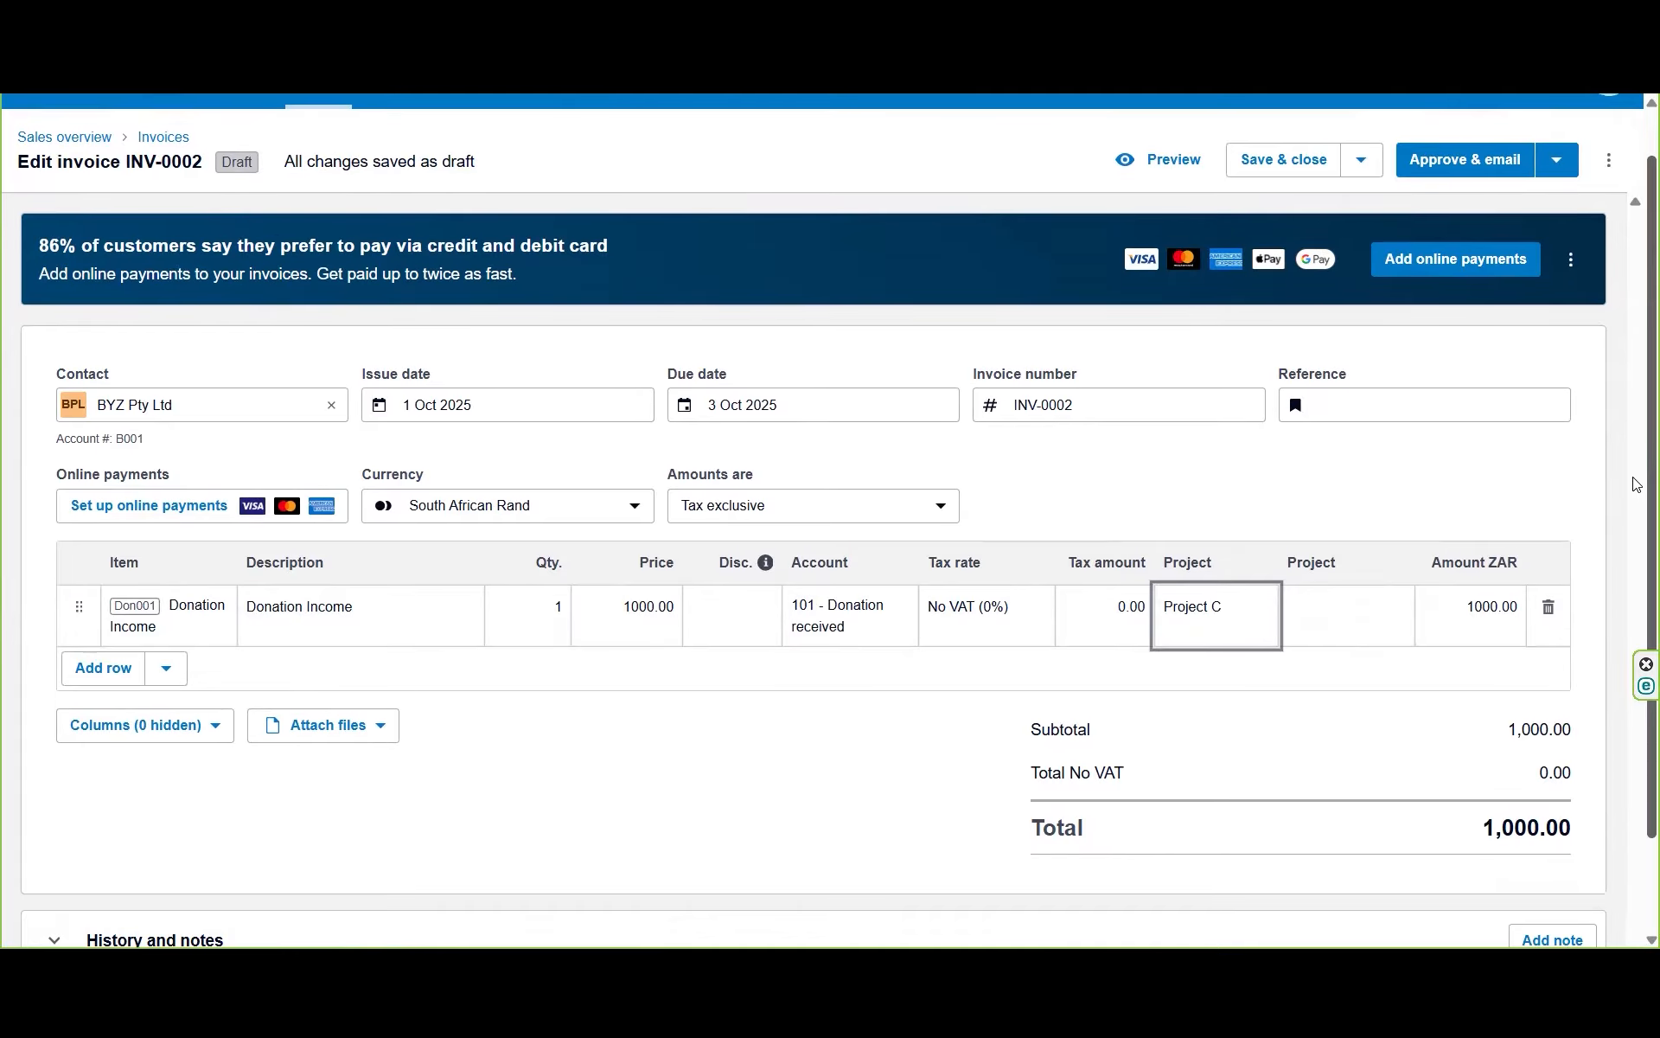
{"action": "left_click_drag", "start_coordinate": [1637, 484], "coordinate": [1637, 576]}
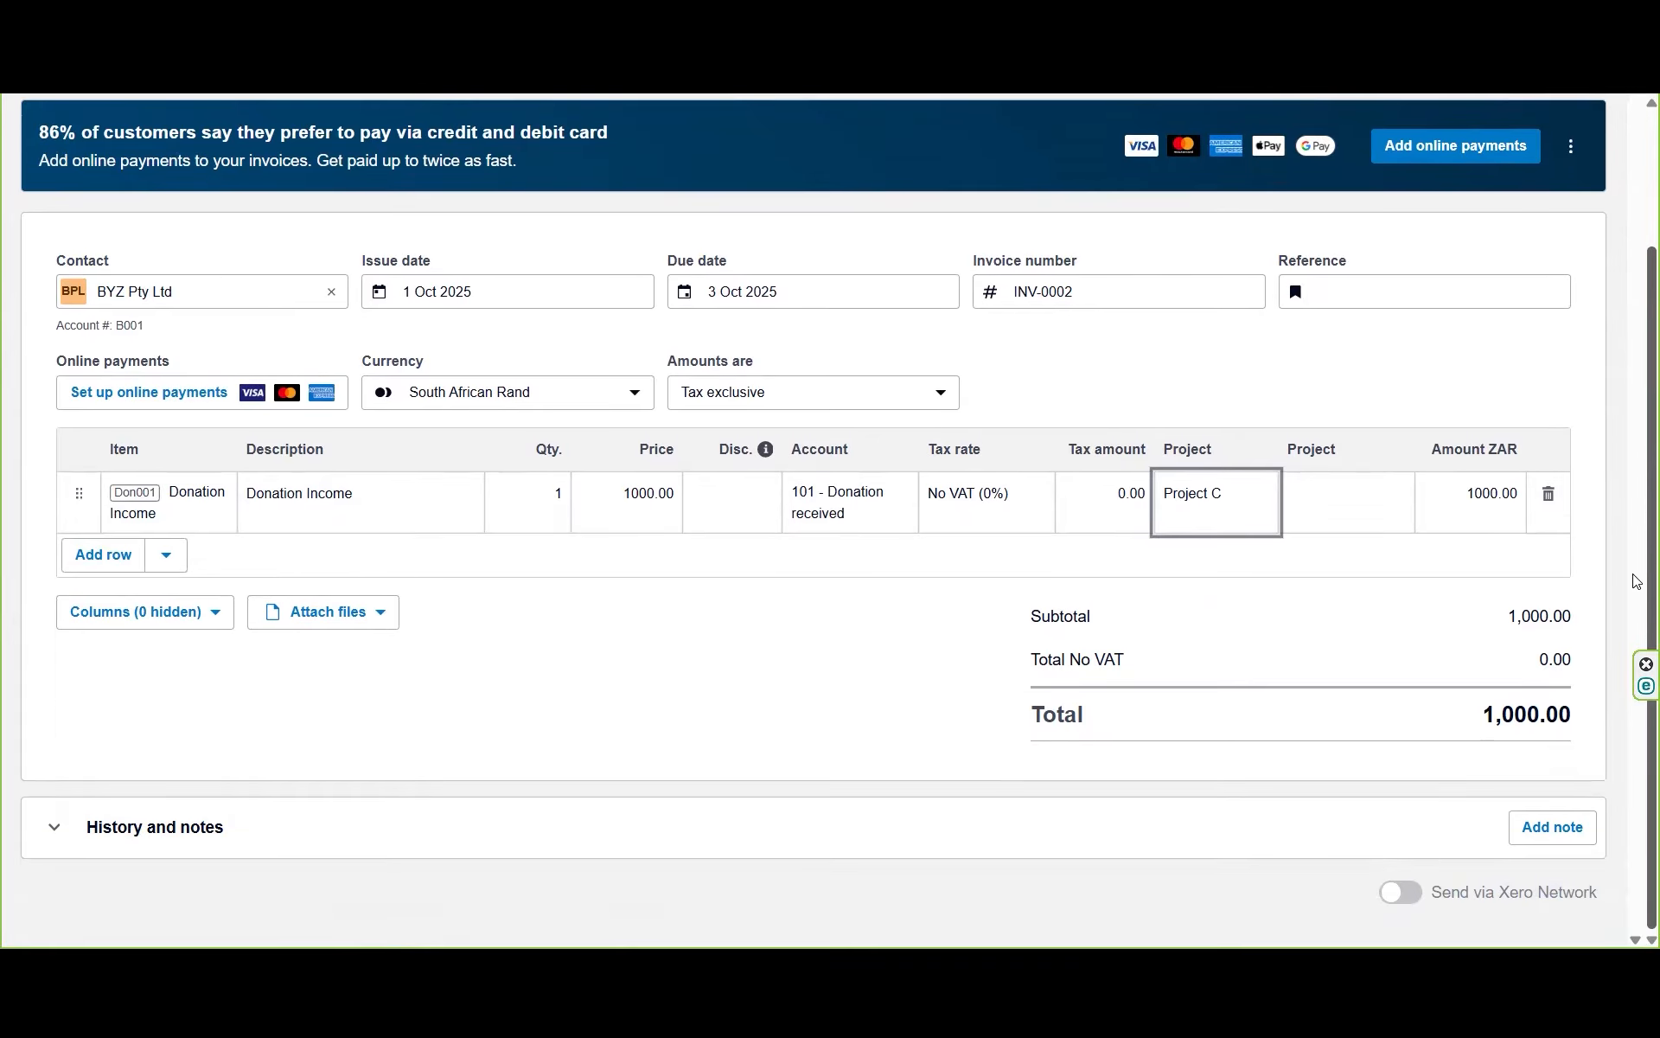
{"action": "scroll", "coordinate": [1637, 472], "scroll_direction": "up", "scroll_amount": 2}
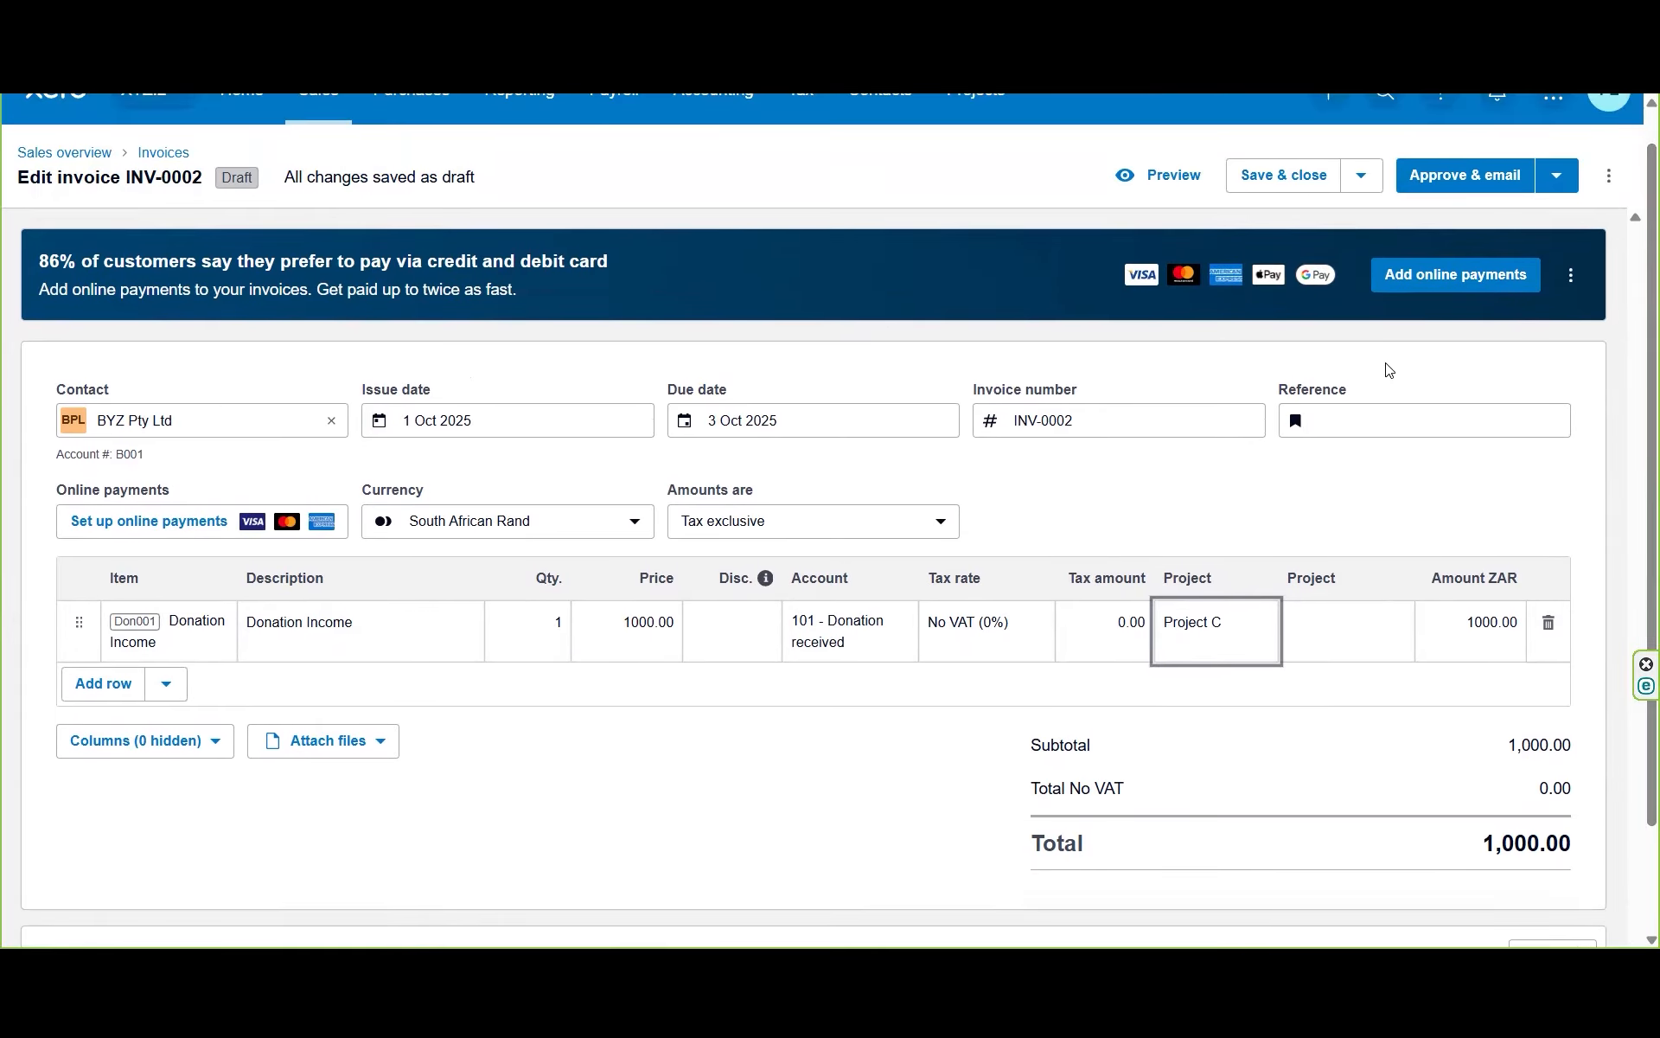
{"action": "left_click", "coordinate": [1170, 177]}
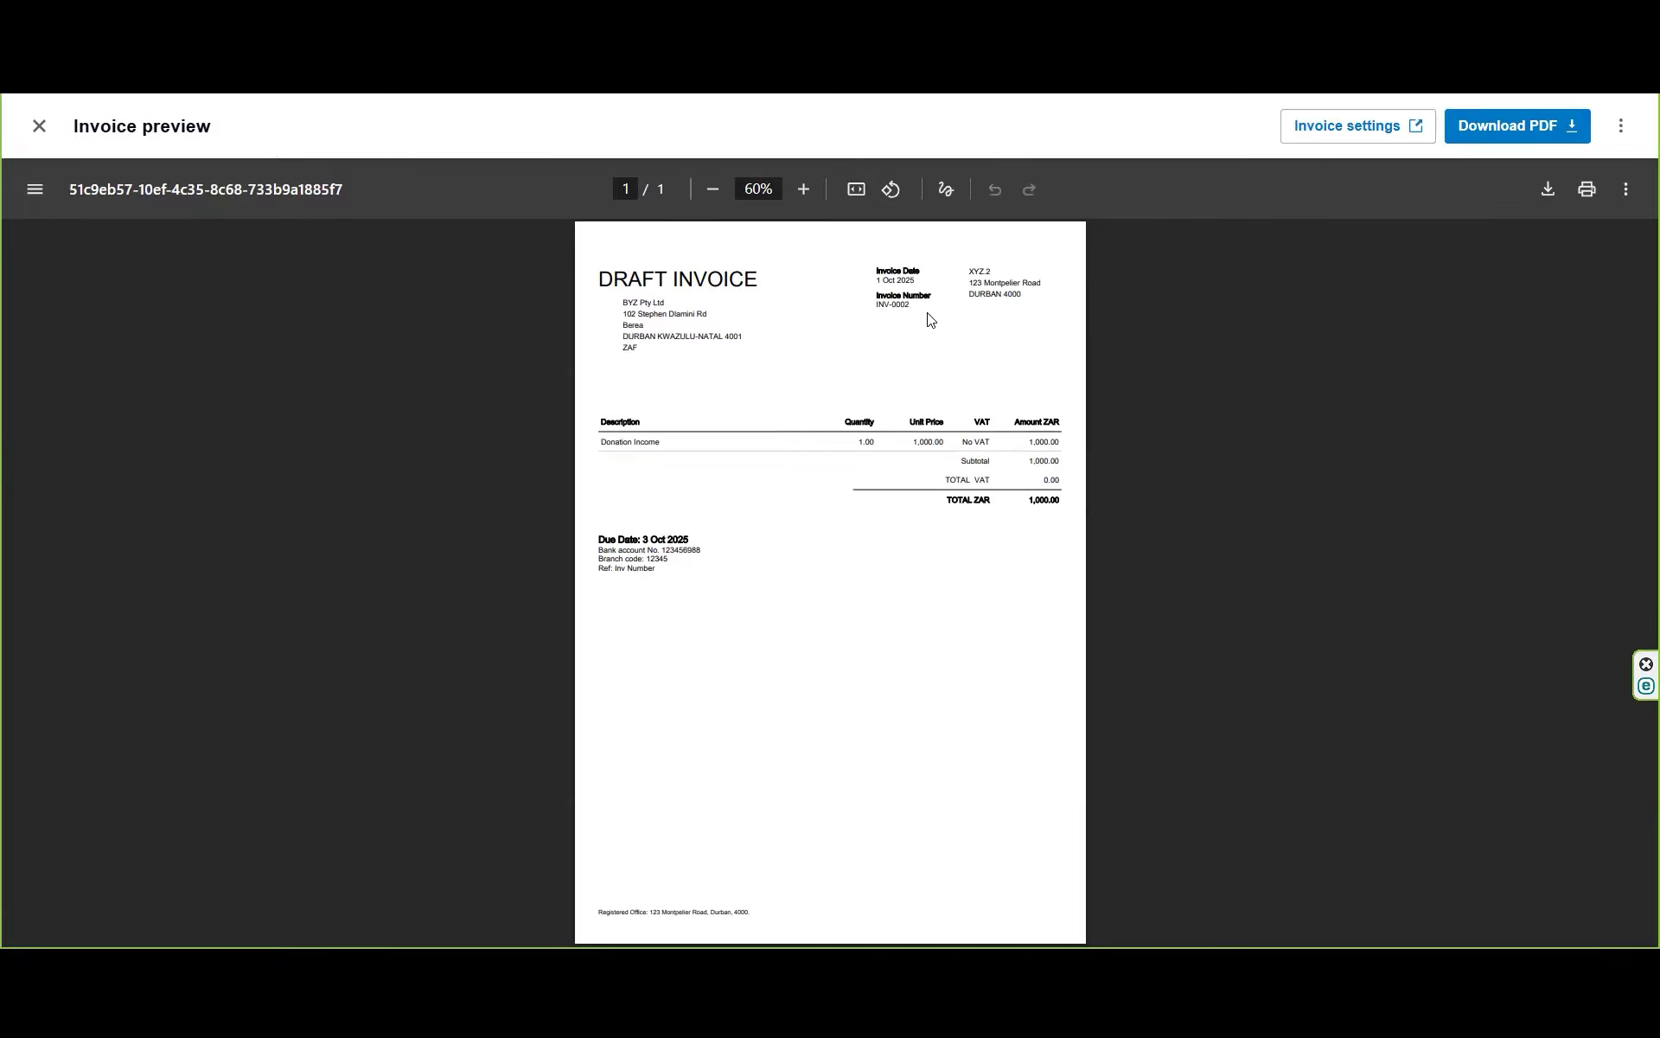
{"action": "left_click", "coordinate": [39, 126]}
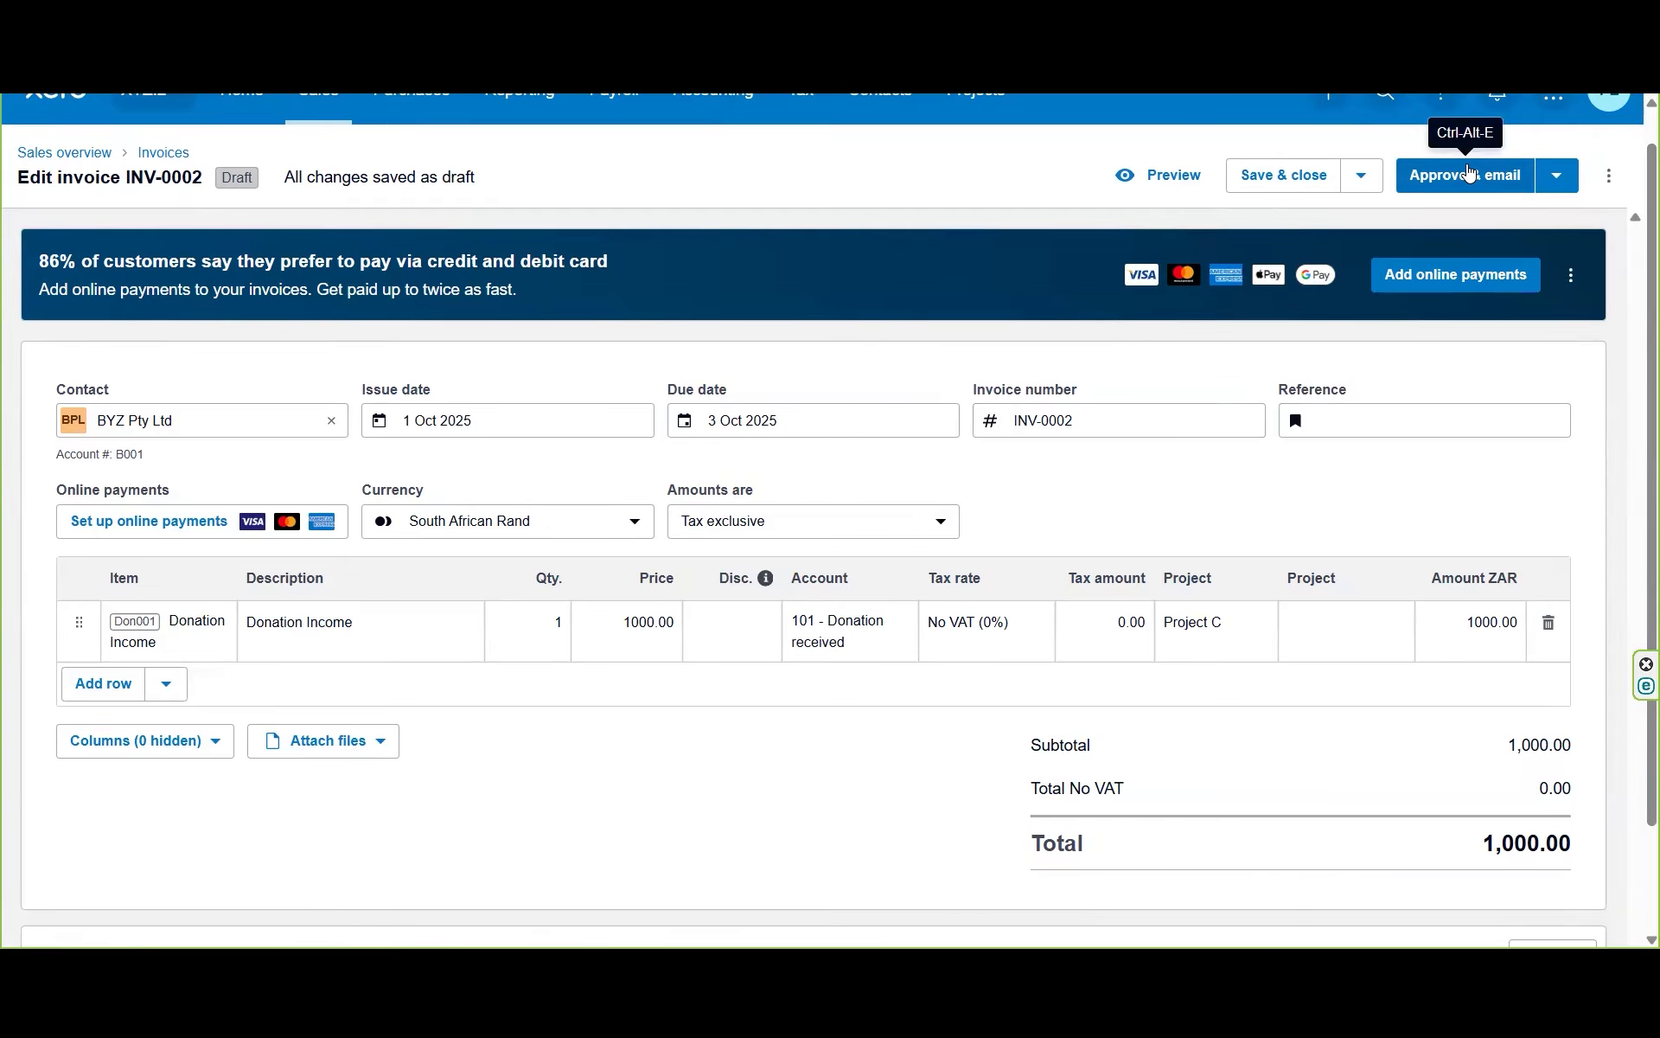
Step: Approve INV-0002 without emailing it and return to the invoices list
{"action": "left_click", "coordinate": [1562, 182]}
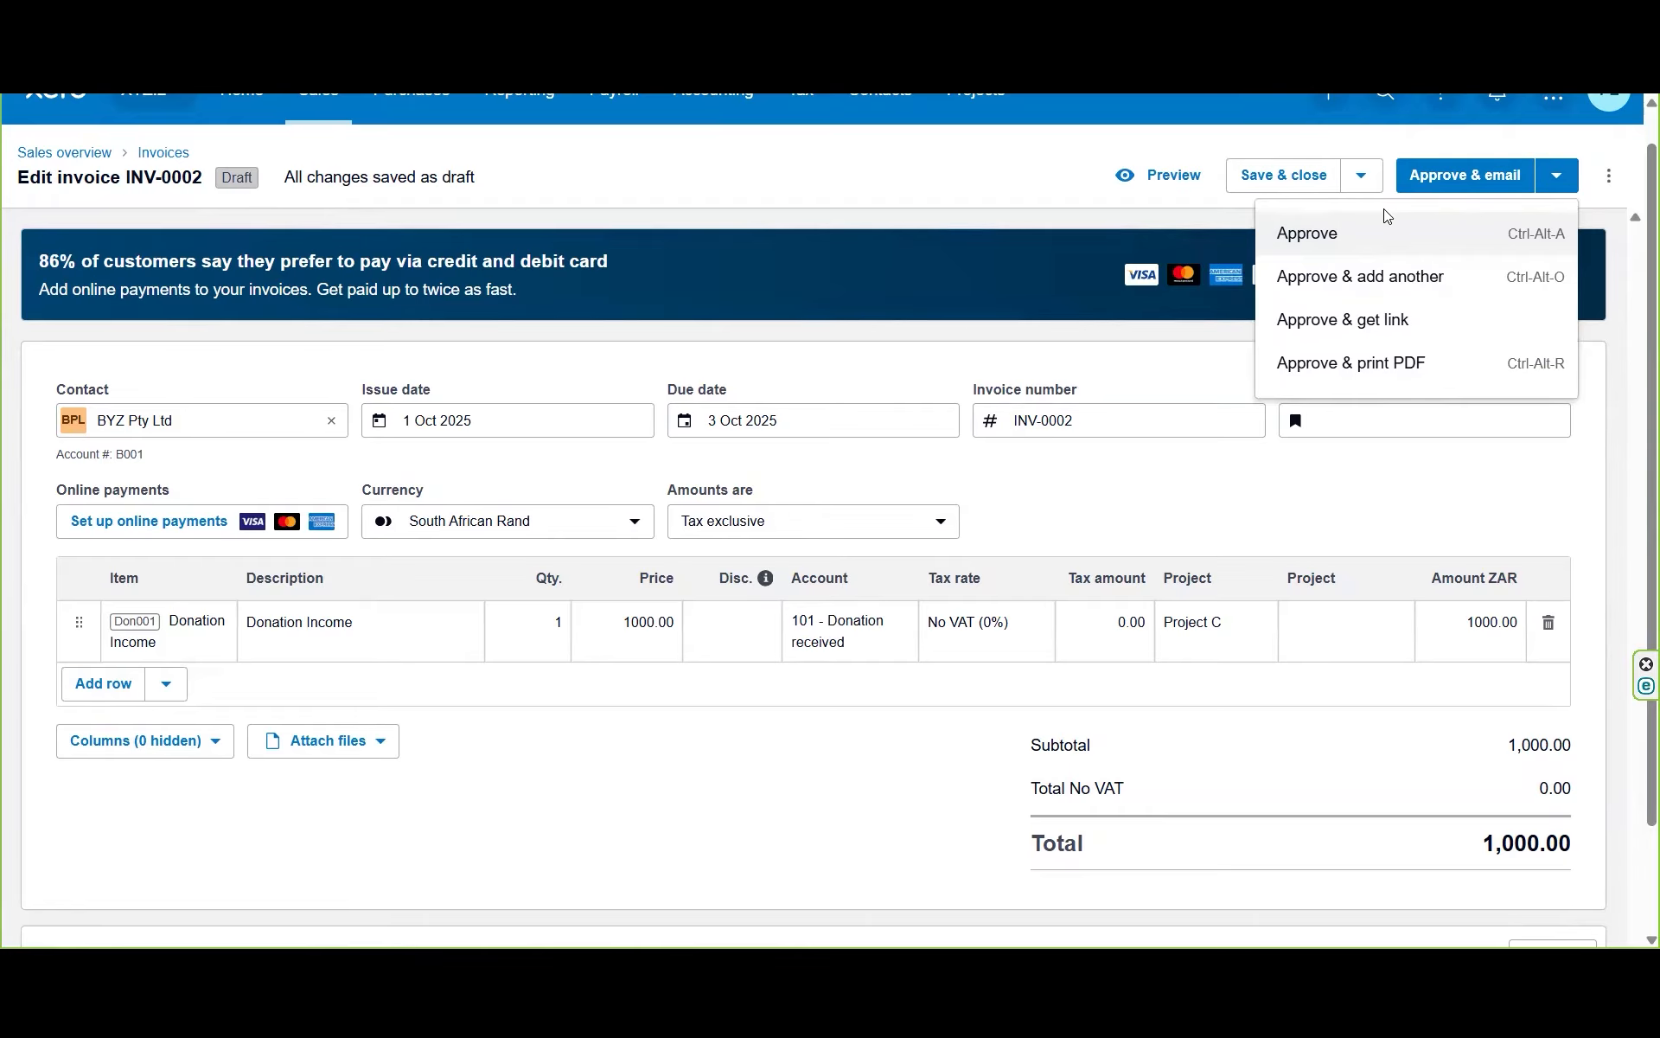
{"action": "left_click", "coordinate": [1384, 238]}
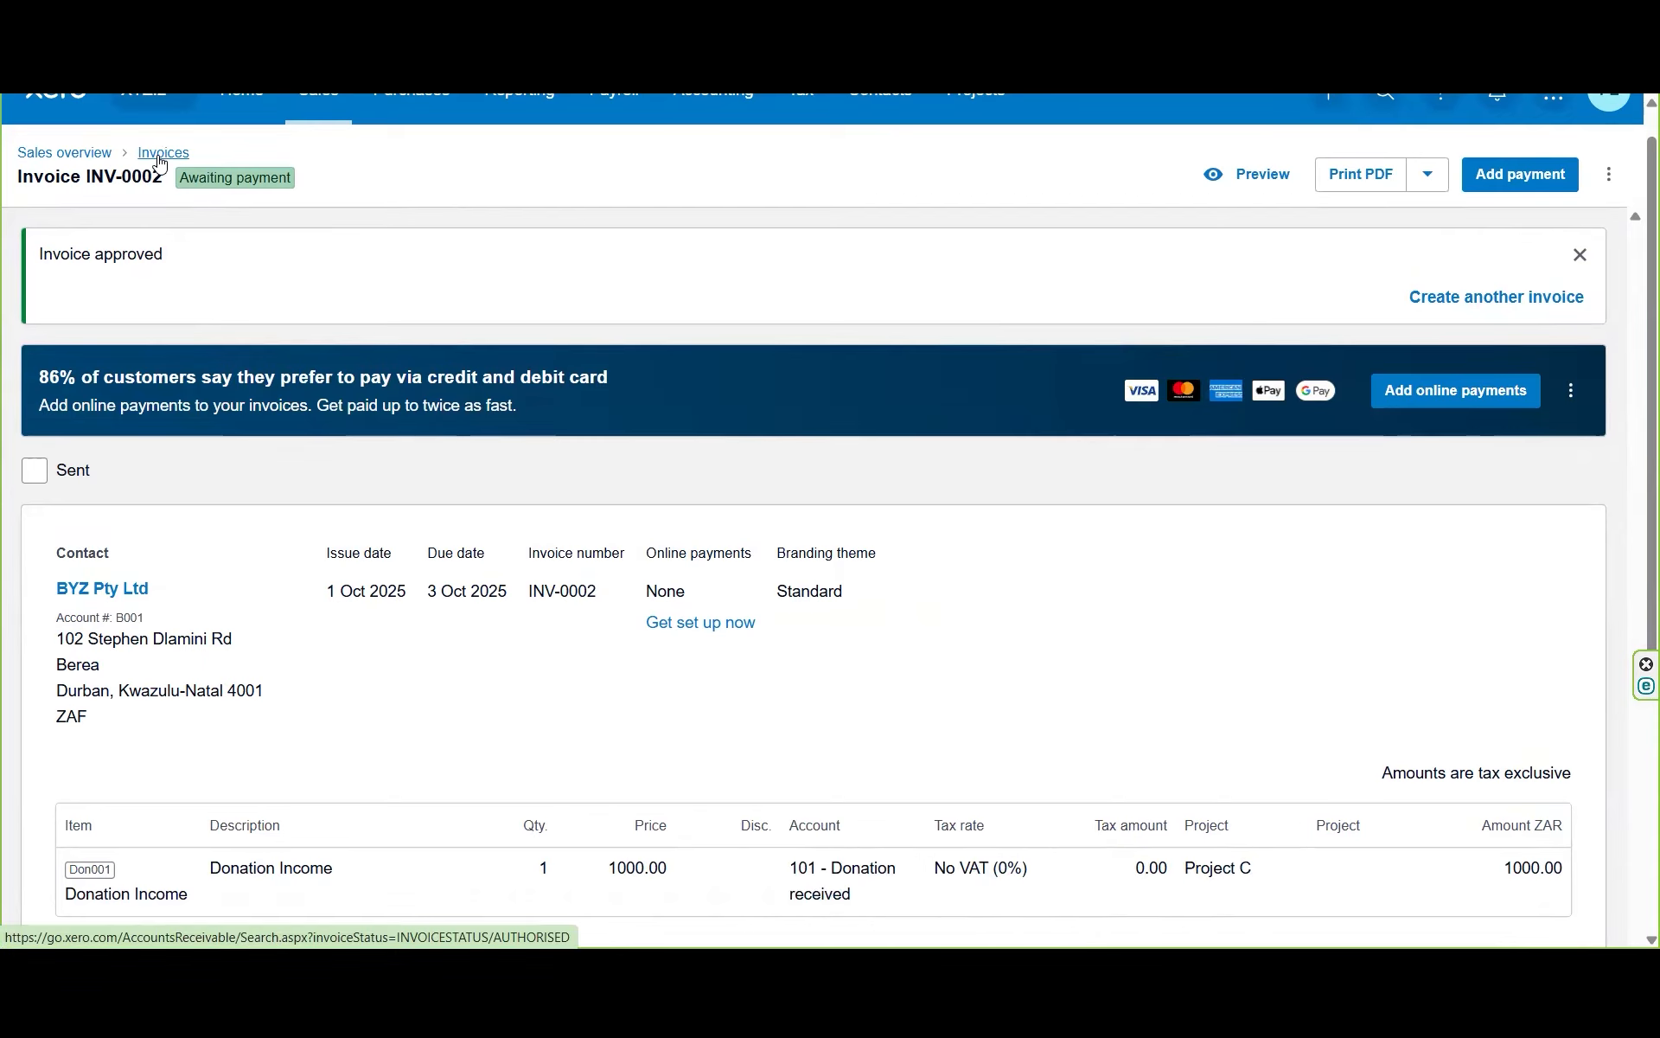
{"action": "left_click", "coordinate": [160, 157]}
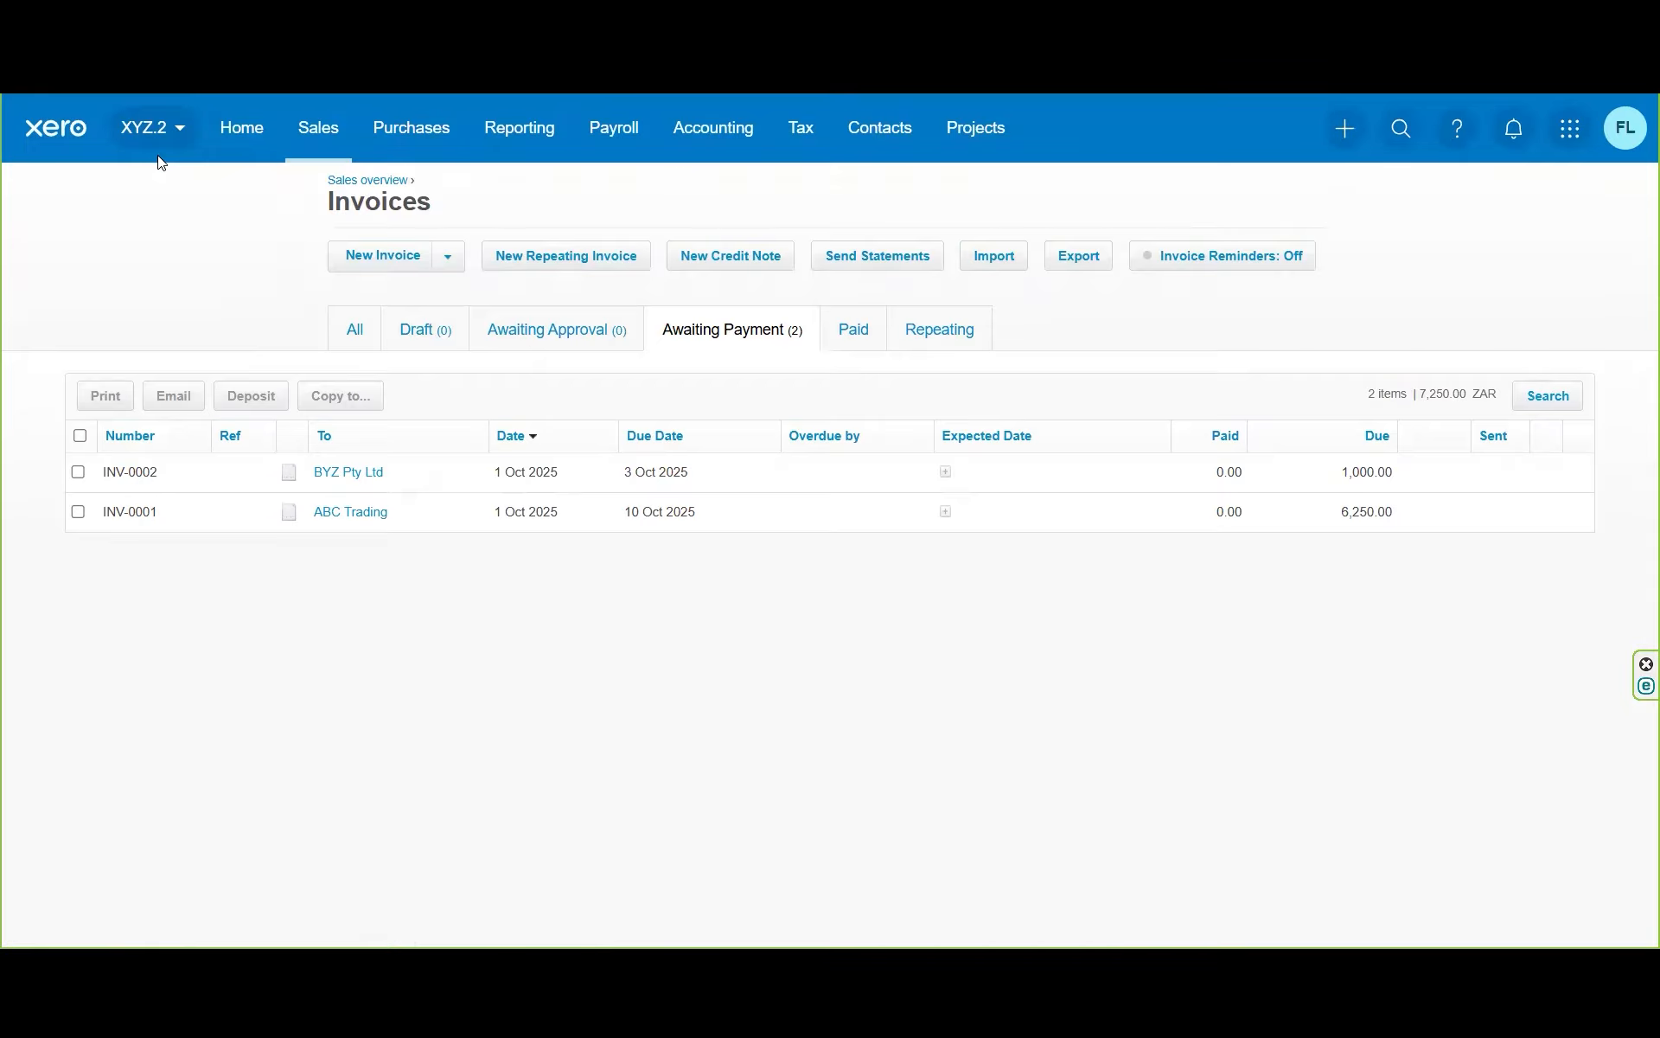